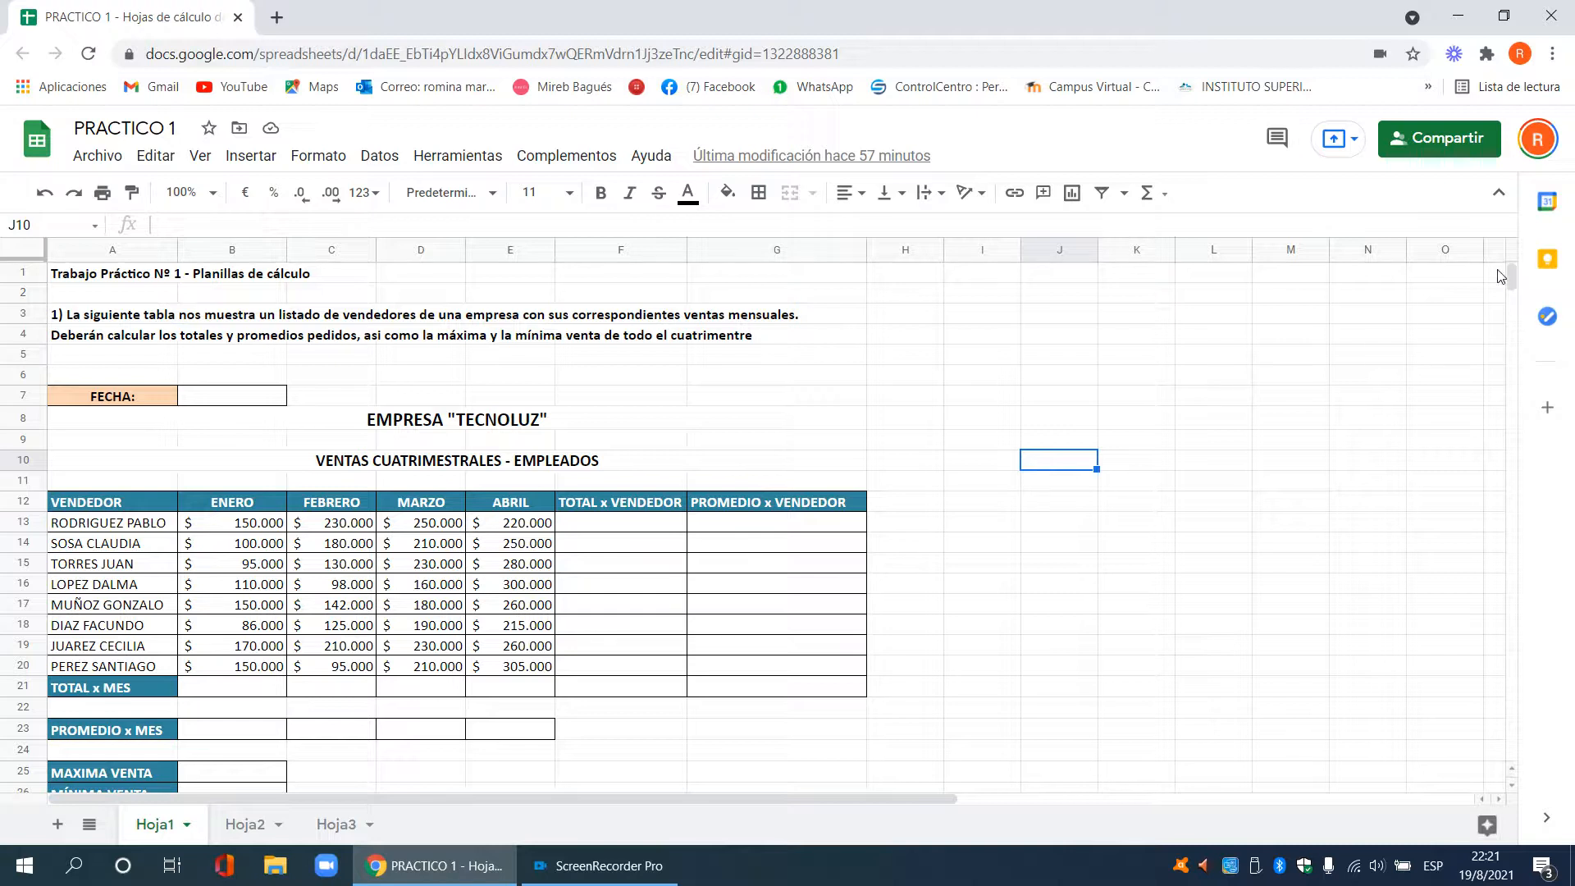
Enter the current date in the FECHA cell B7 with the formula =HOY().
mouse_move(1511, 277)
left_mouse_down()
mouse_move(1517, 289)
mouse_move(1516, 275)
left_mouse_up()
left_click(250, 402)
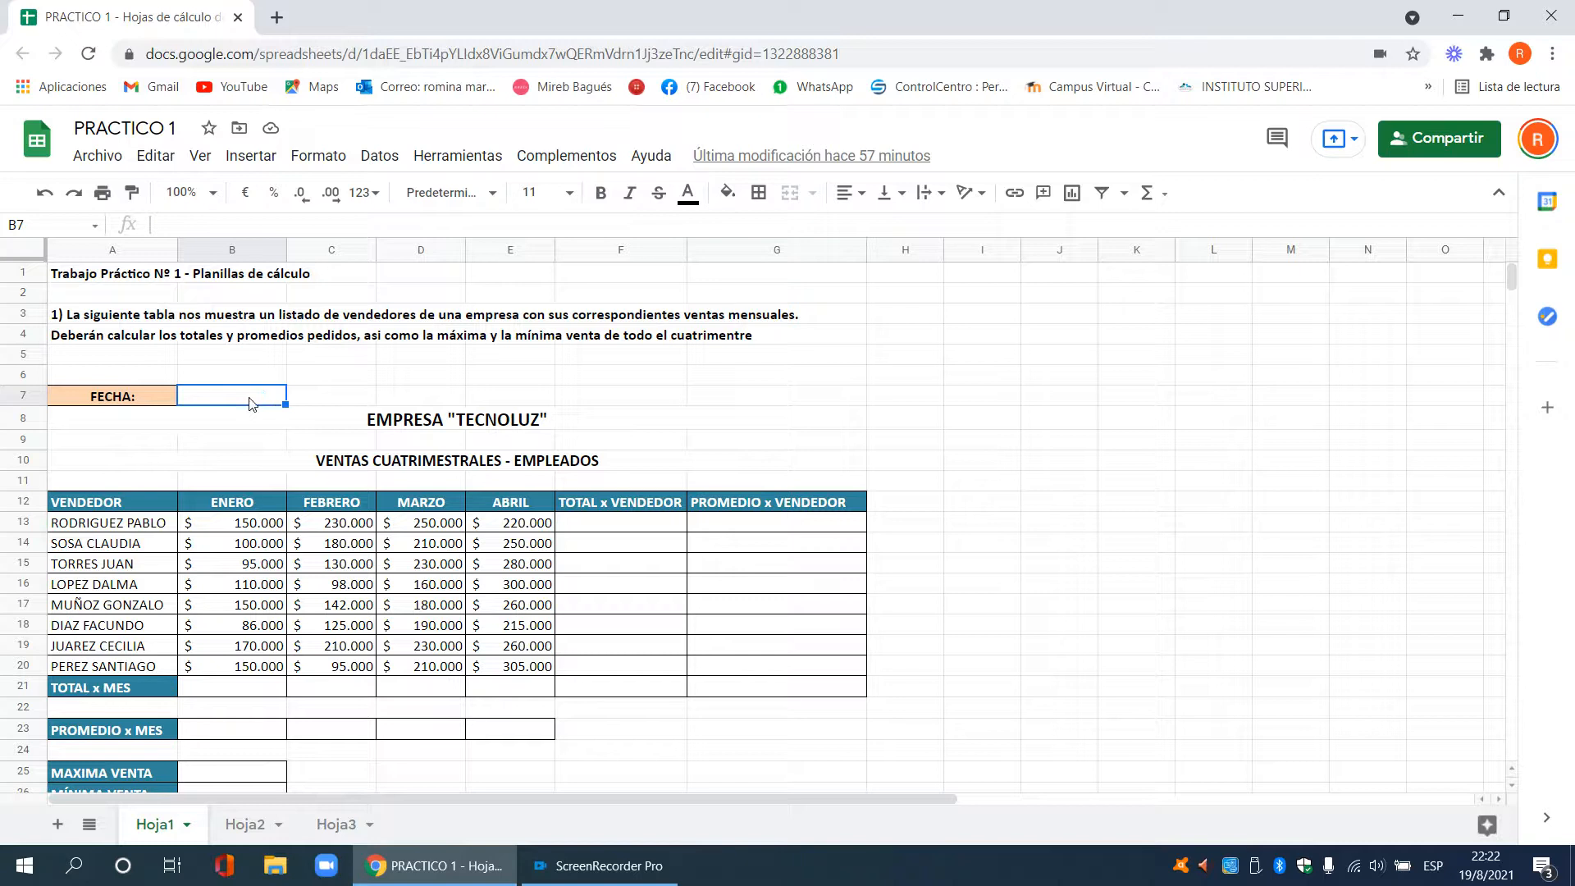
type("=hoy")
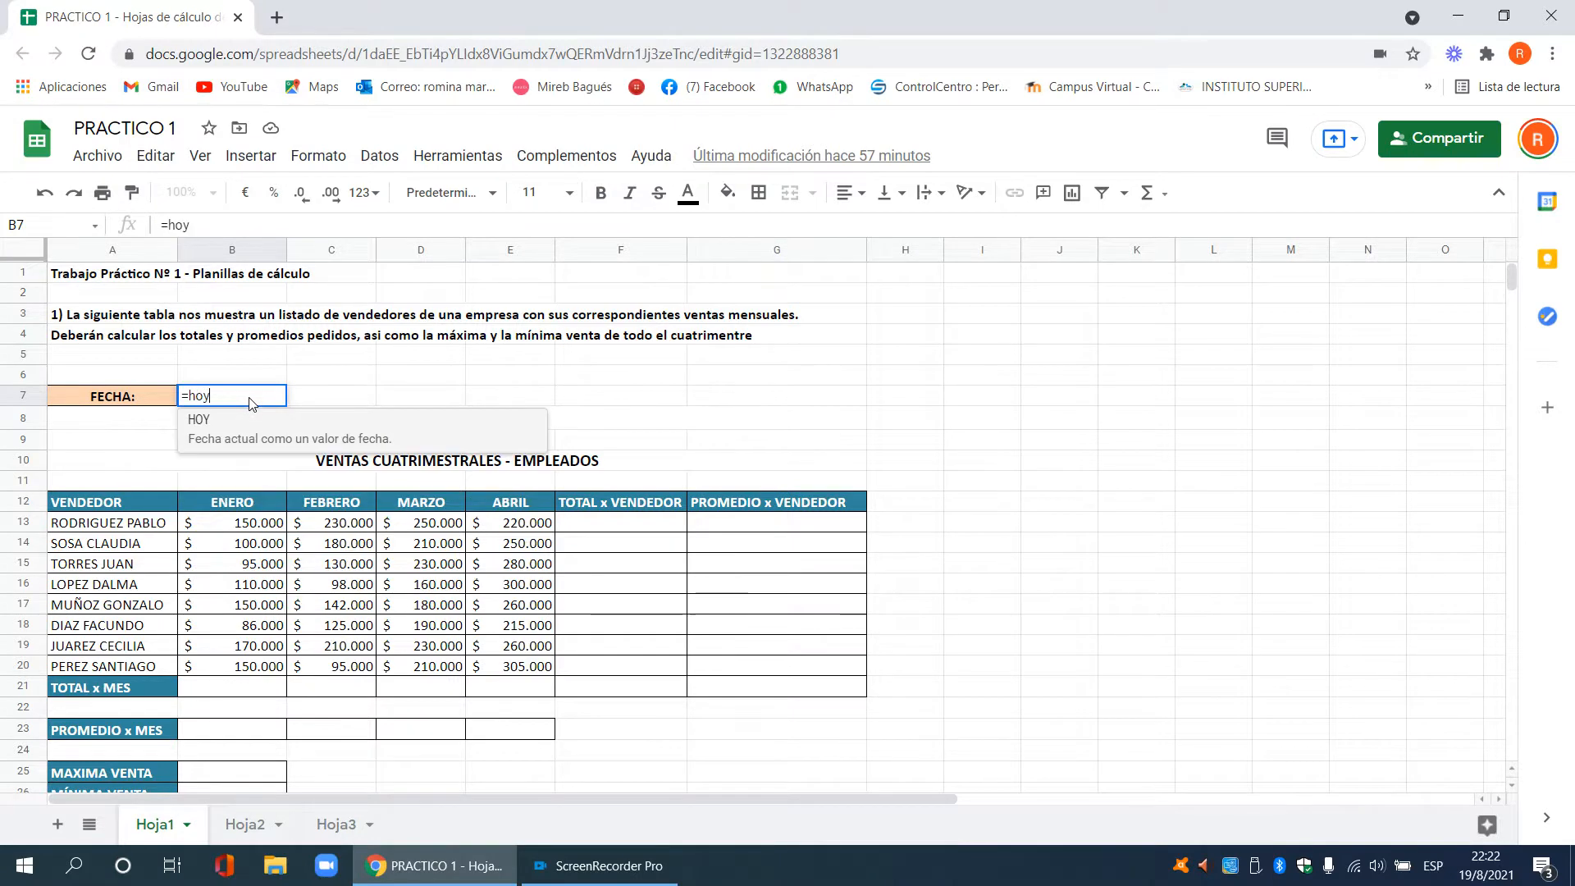
type("()")
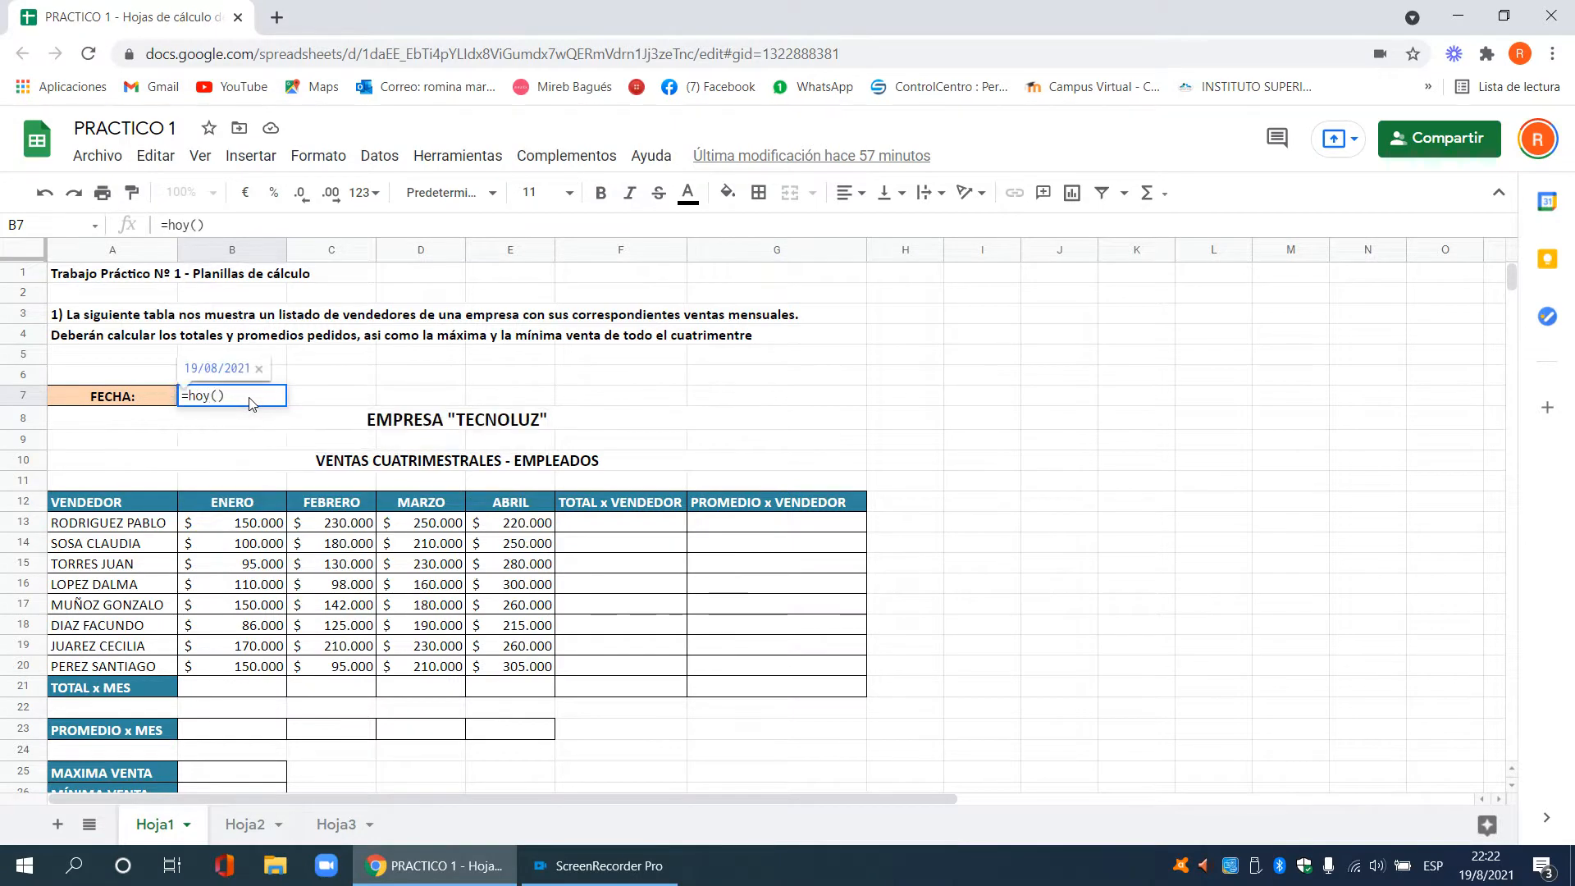
key("Return")
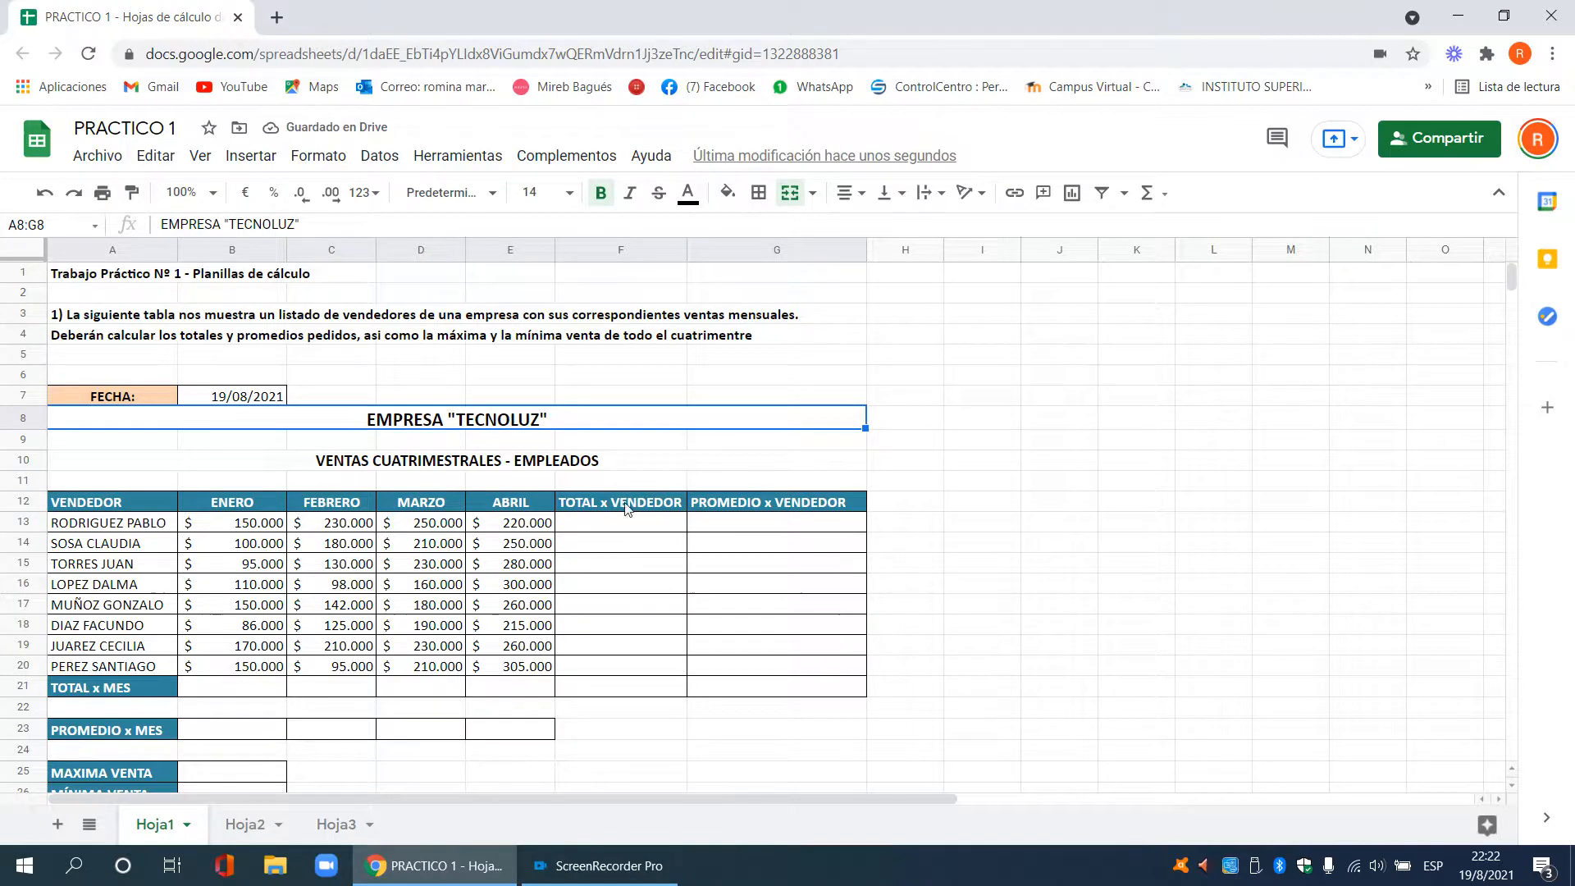
Calculate the first seller's TOTAL x VENDEDOR in F13 by summing January to April sales with =SUMA(B13:E13).
left_click(627, 523)
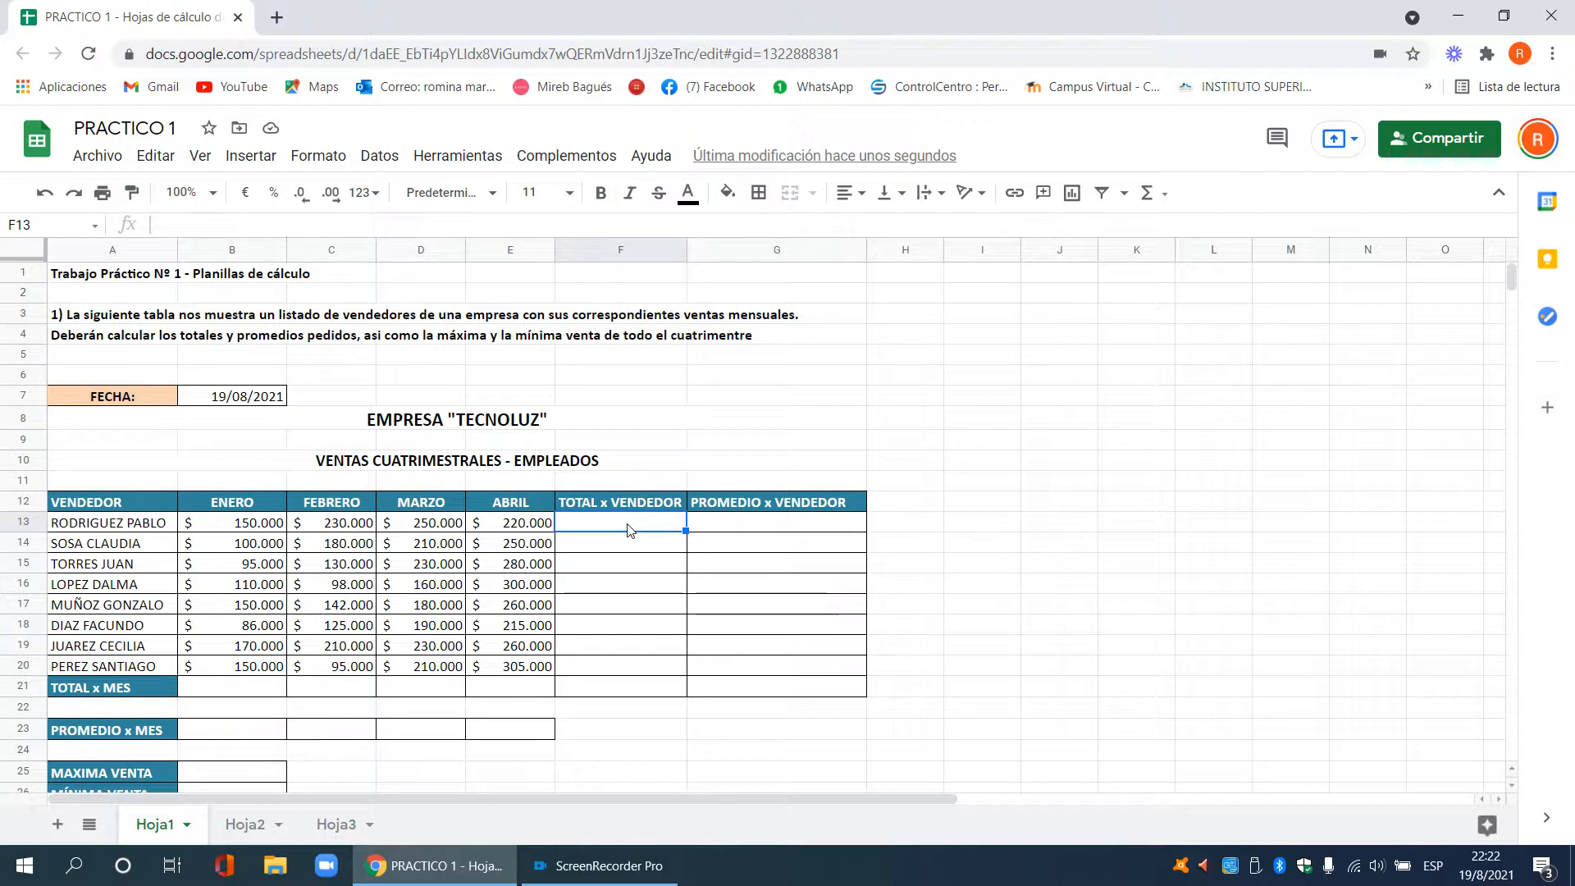
left_click(1509, 289)
left_click_drag(1509, 288, 1515, 300)
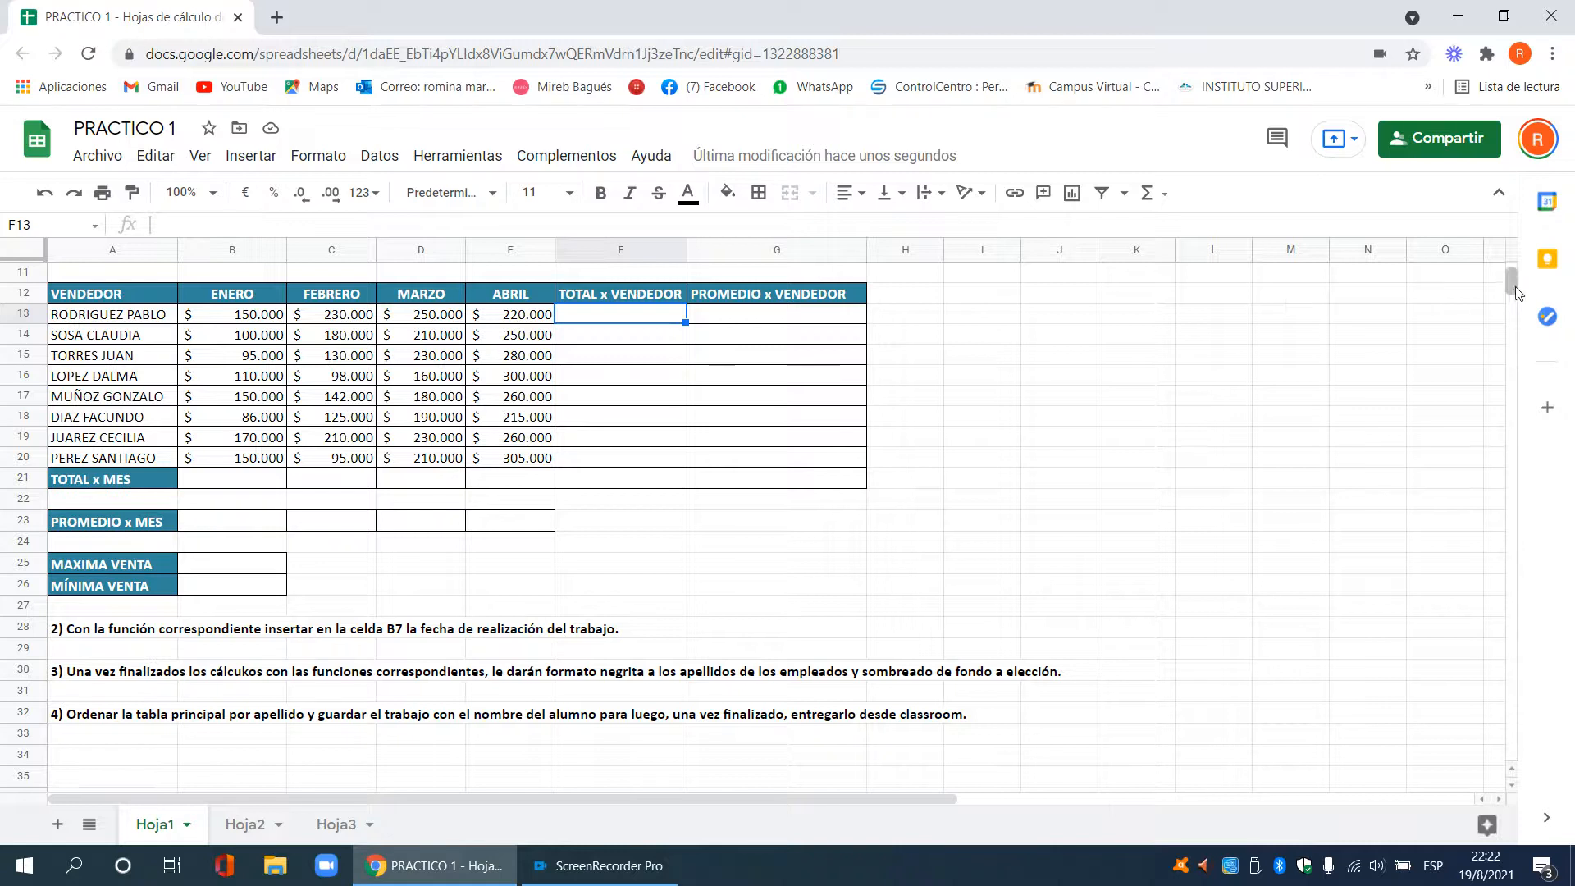
left_click_drag(1511, 282, 1511, 271)
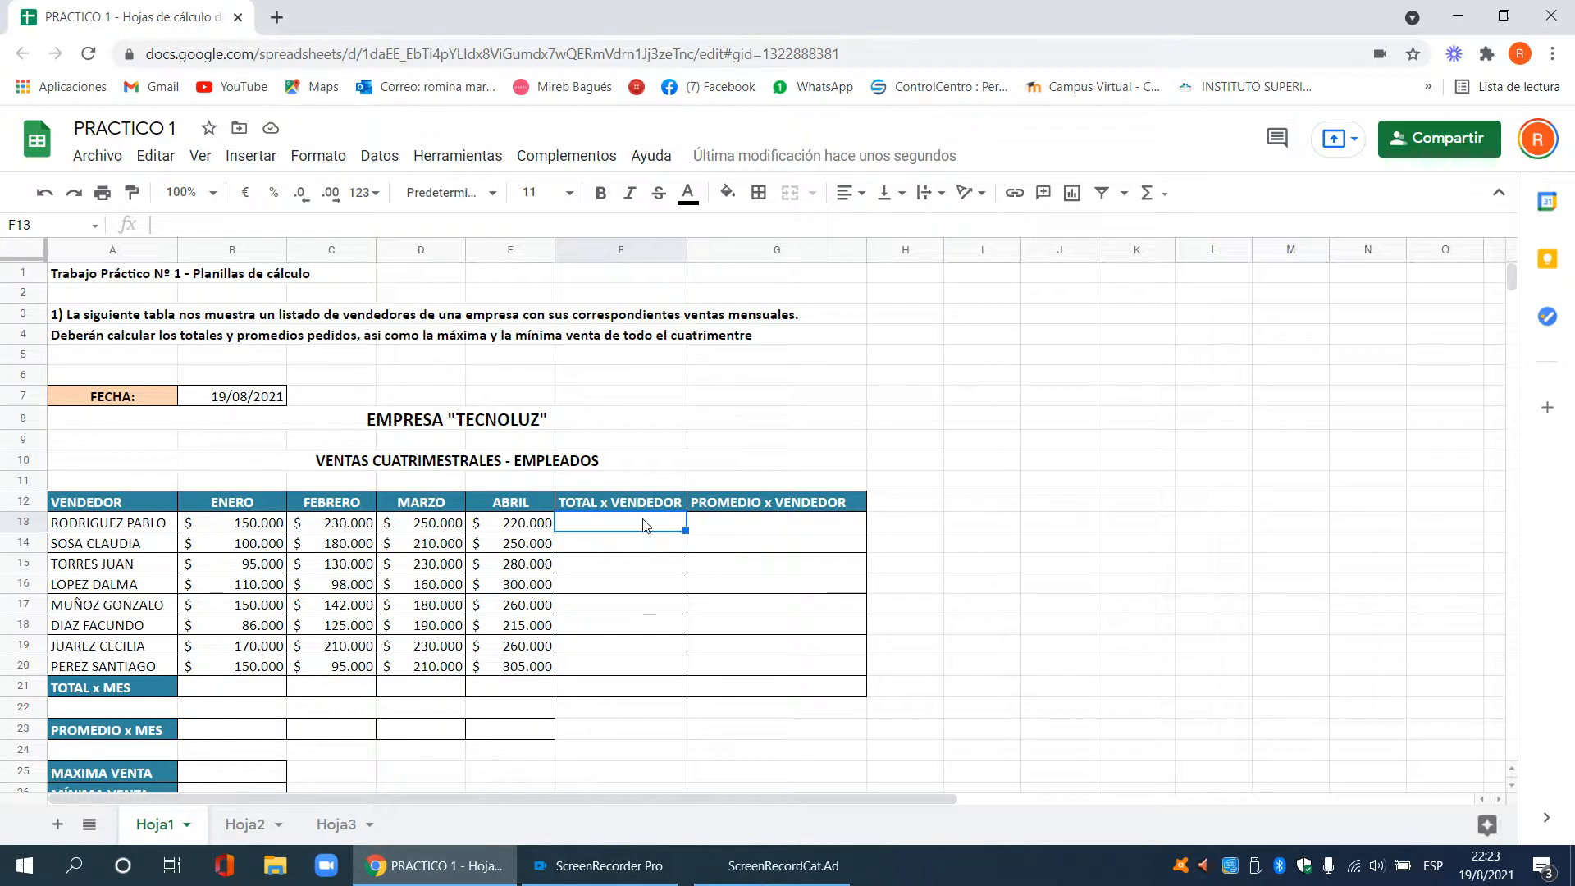
left_click_drag(267, 521, 520, 522)
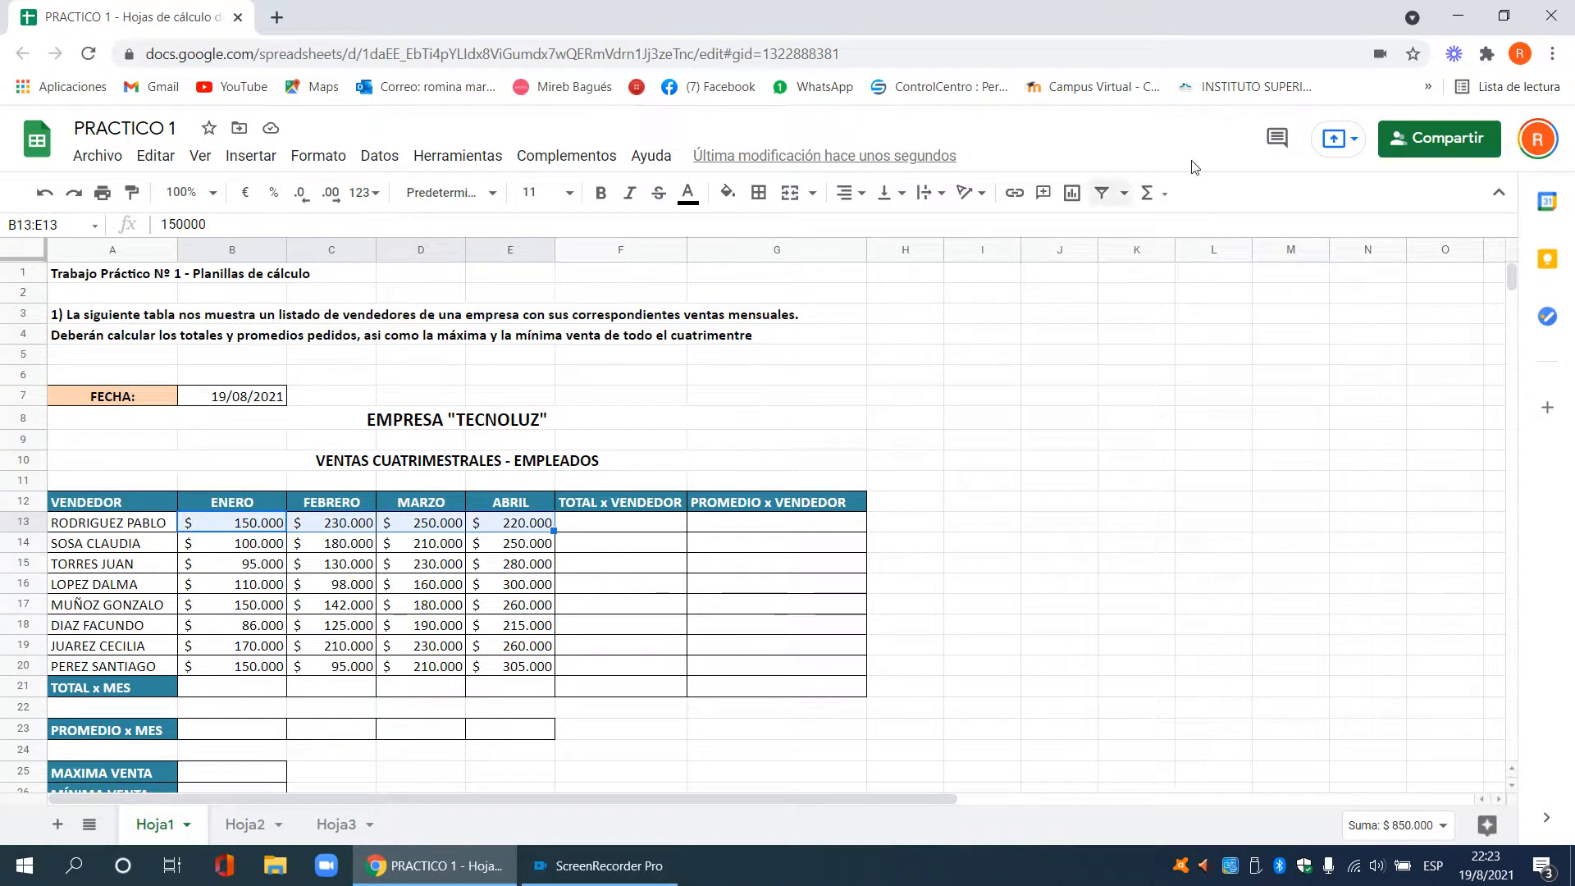
left_click(1164, 198)
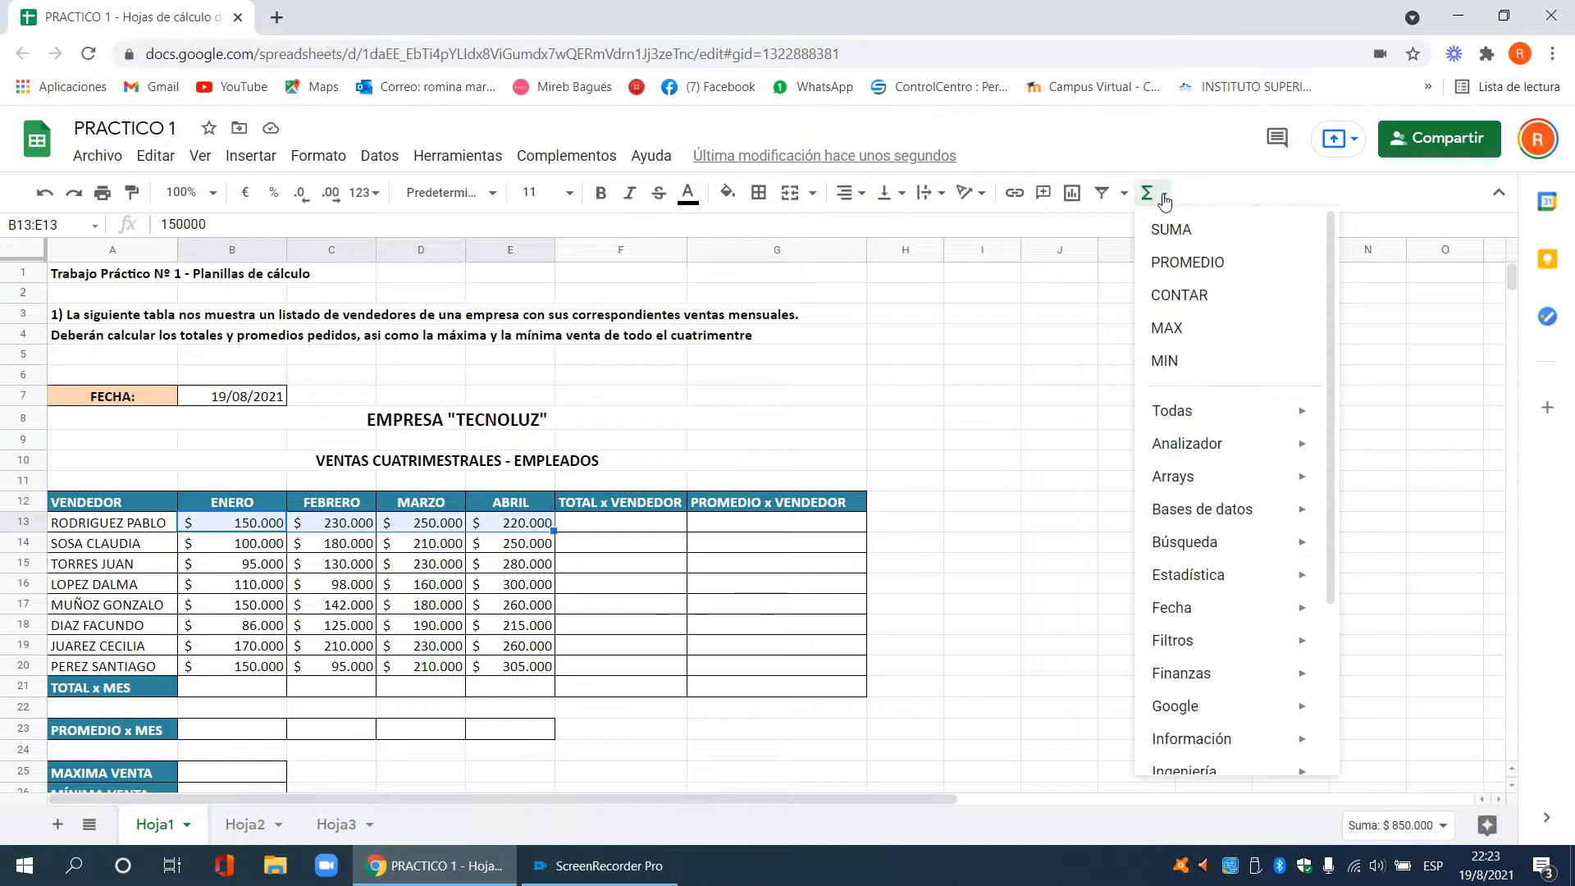
left_click(1181, 234)
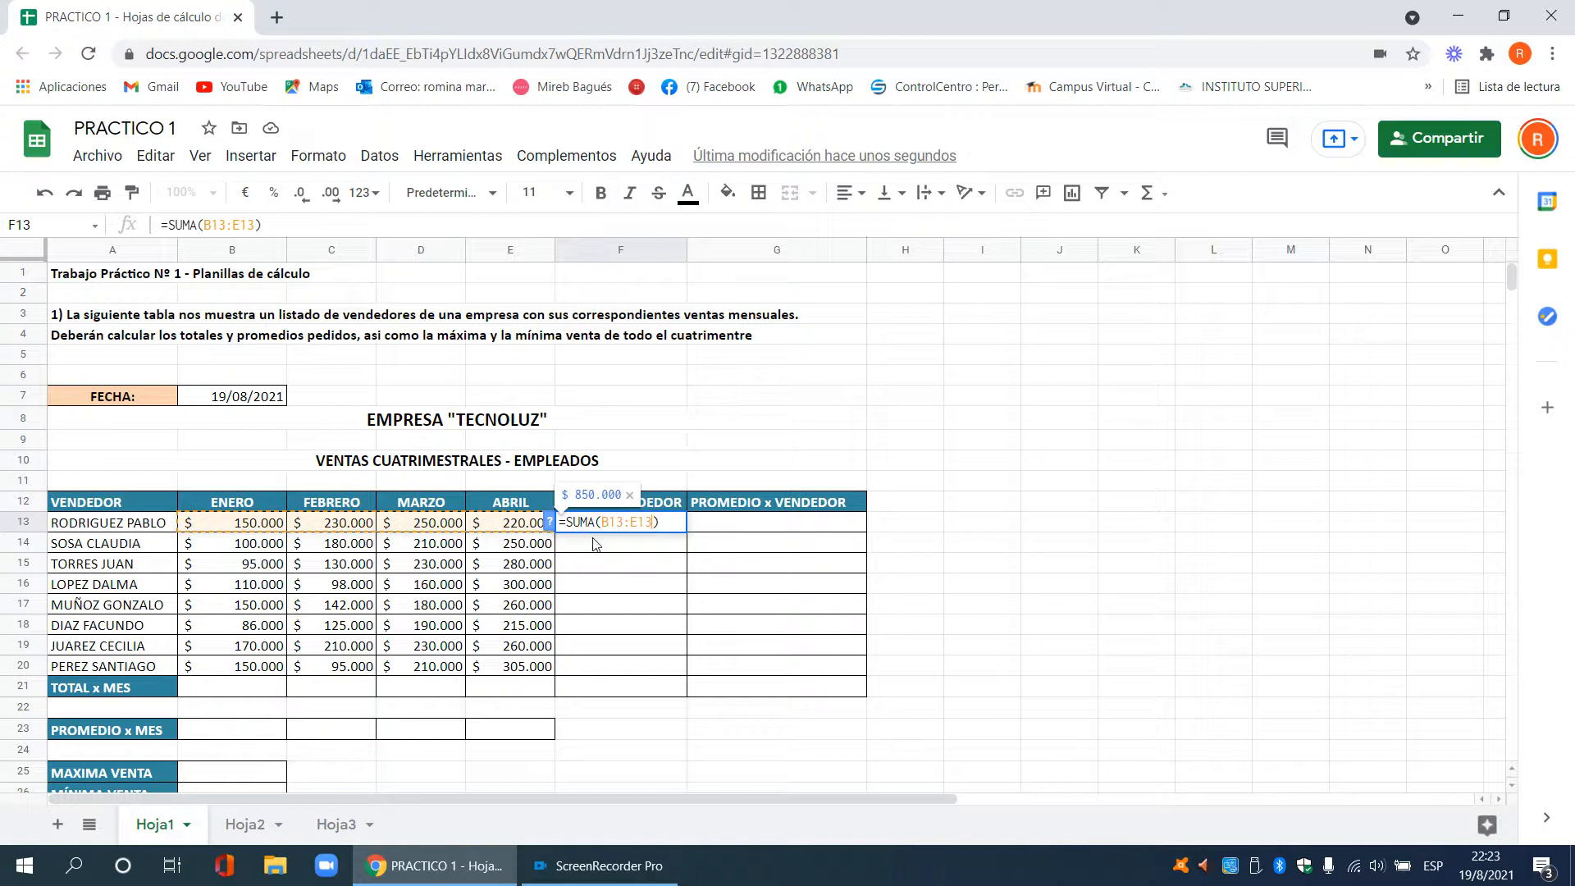
key("Return")
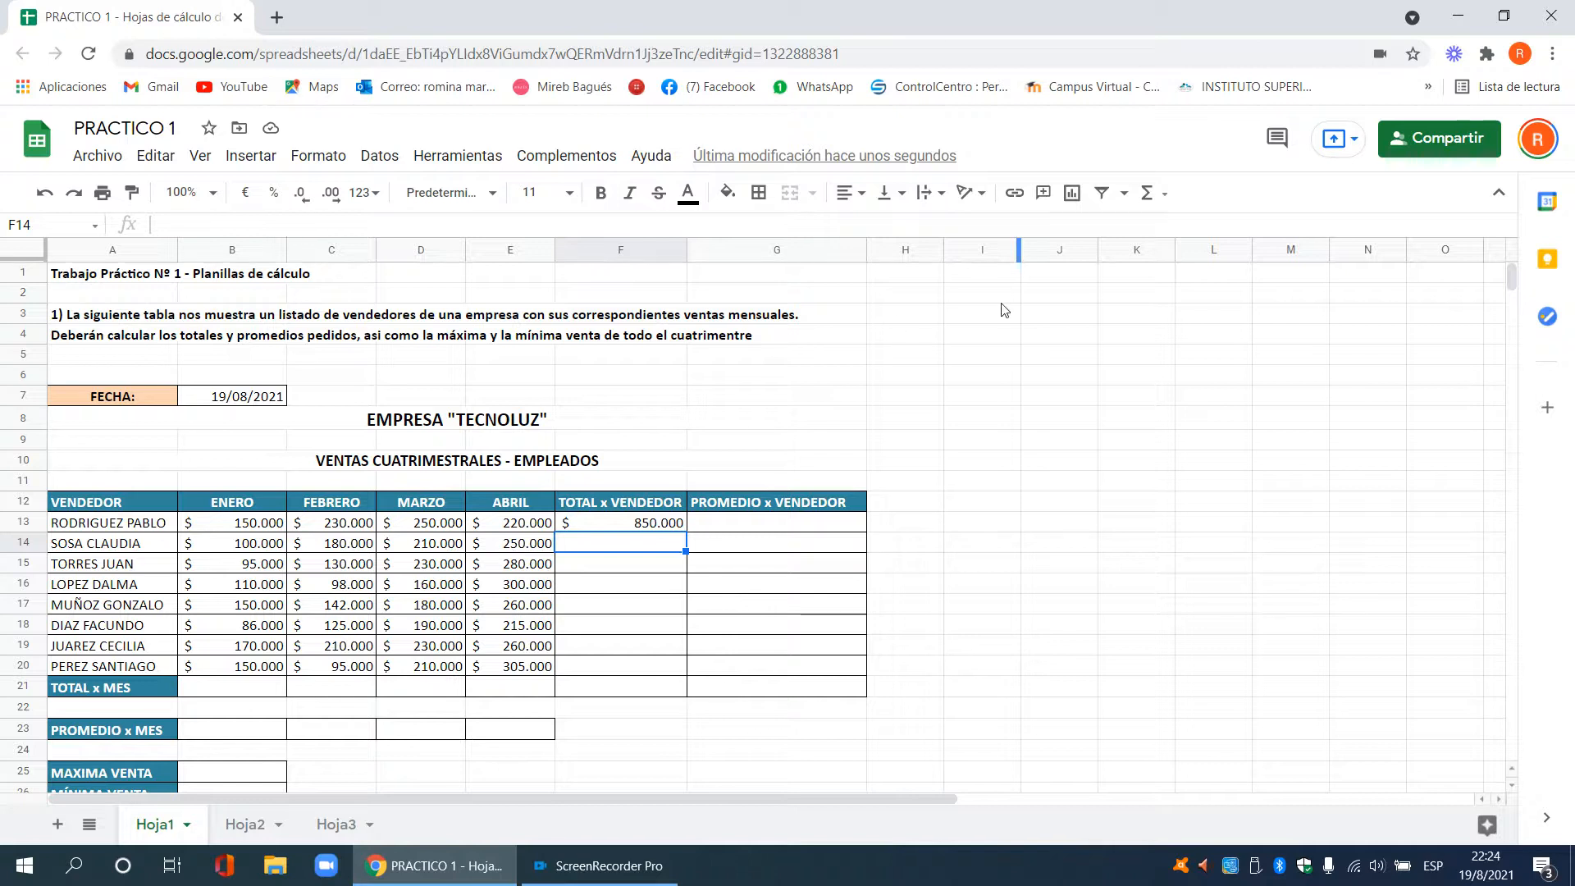
Fill the total formula from F13 down to F20 for the remaining sellers.
left_click(677, 528)
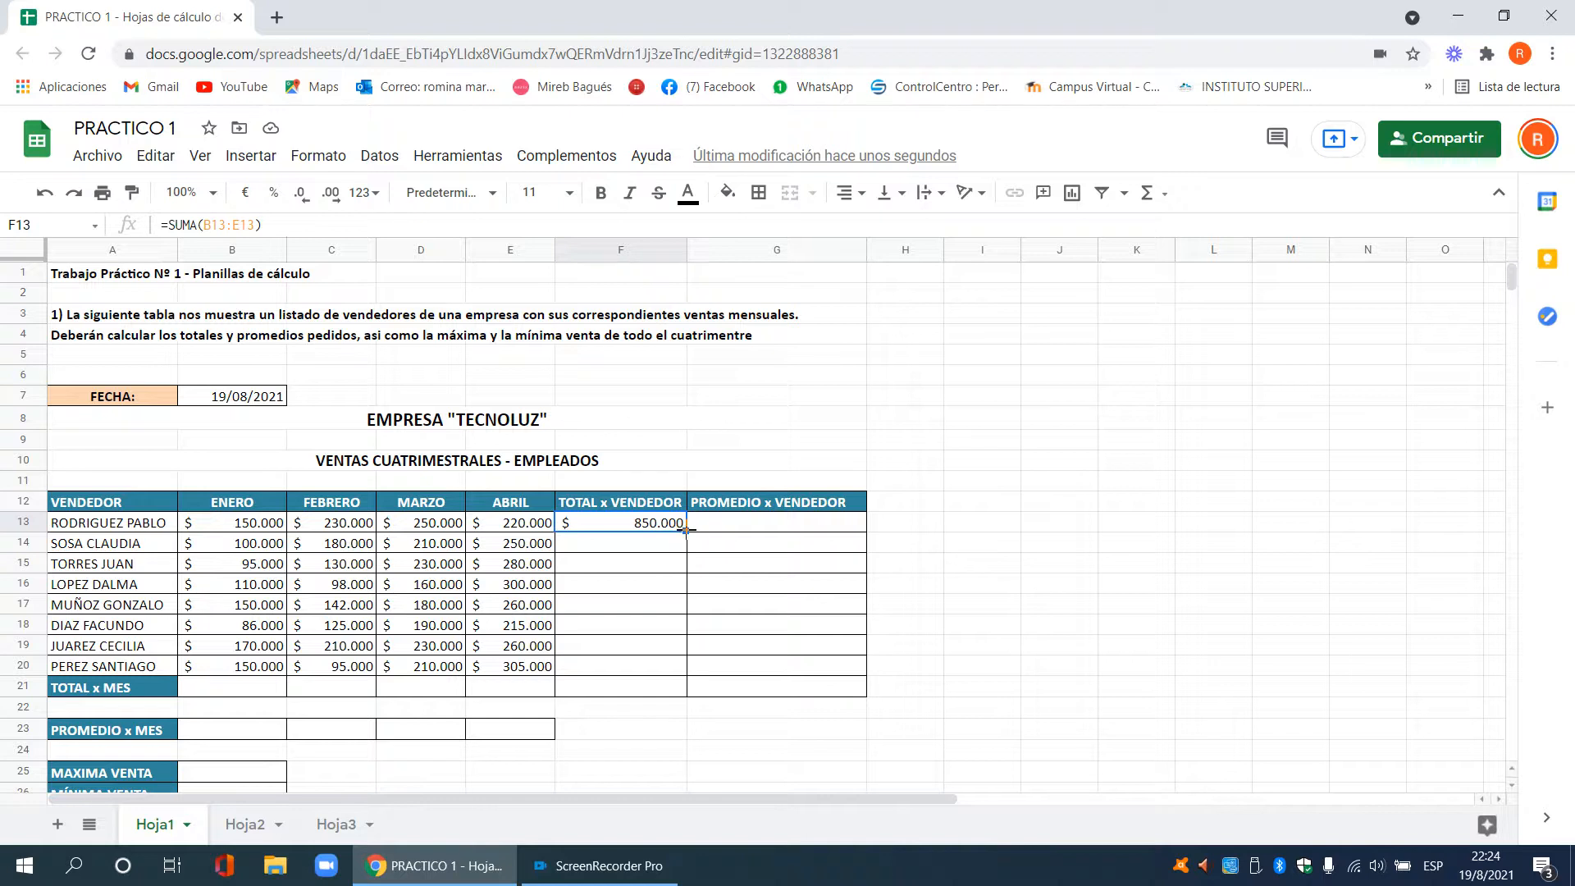
mouse_move(686, 530)
left_mouse_down()
mouse_move(689, 605)
mouse_move(668, 643)
mouse_move(689, 504)
mouse_move(689, 542)
left_mouse_up()
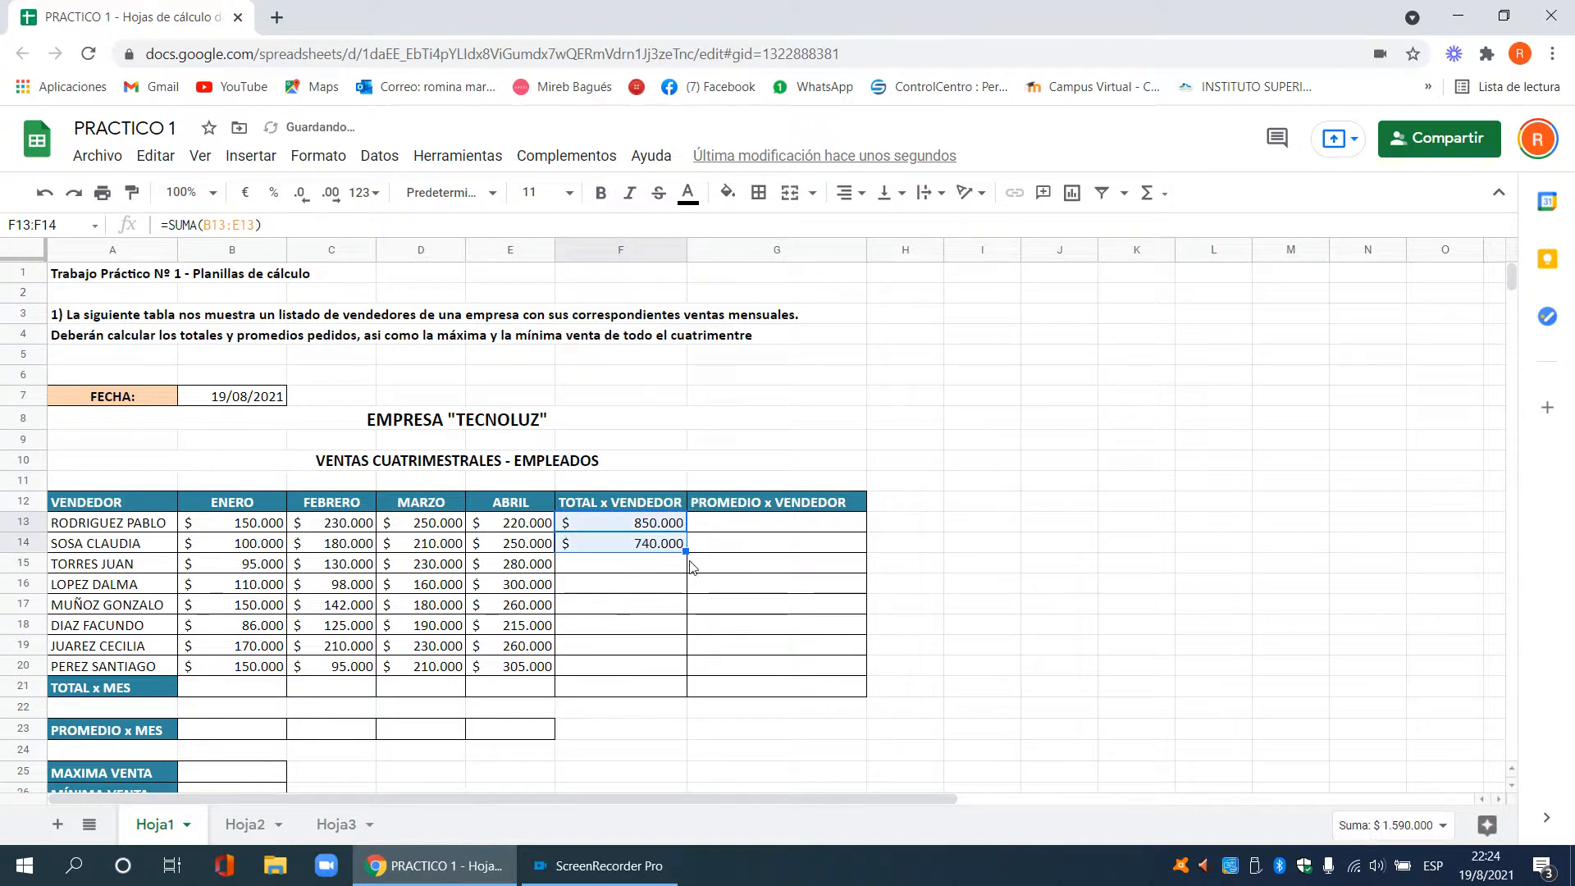
left_click_drag(685, 550, 684, 673)
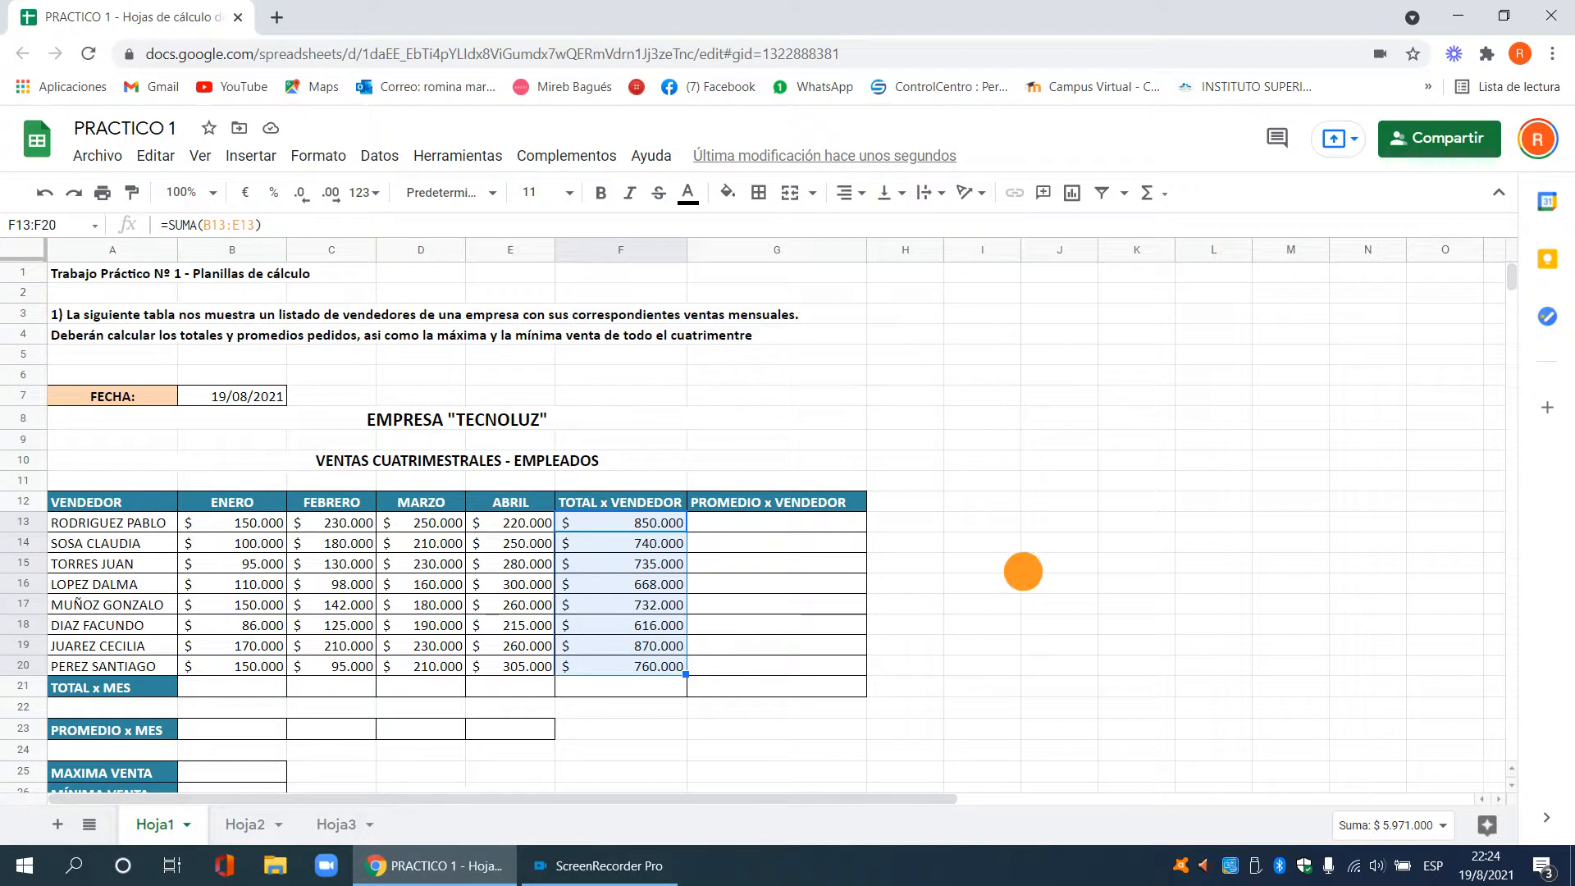
left_click(1024, 569)
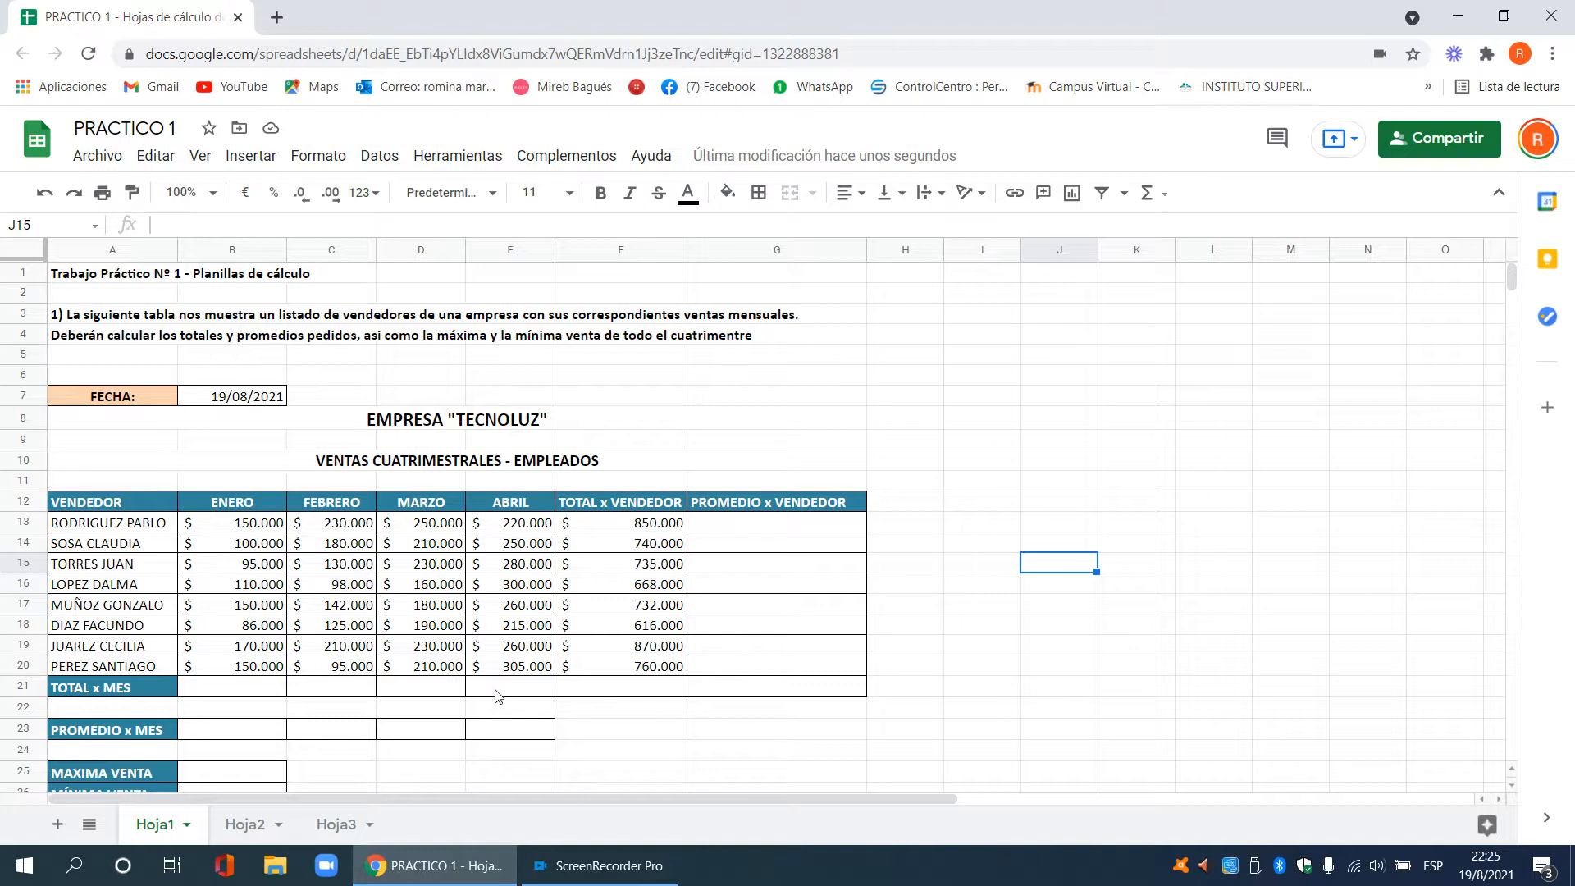
Calculate the first seller's PROMEDIO x VENDEDOR in G13 with =PROMEDIO(B13:E13).
left_click(835, 530)
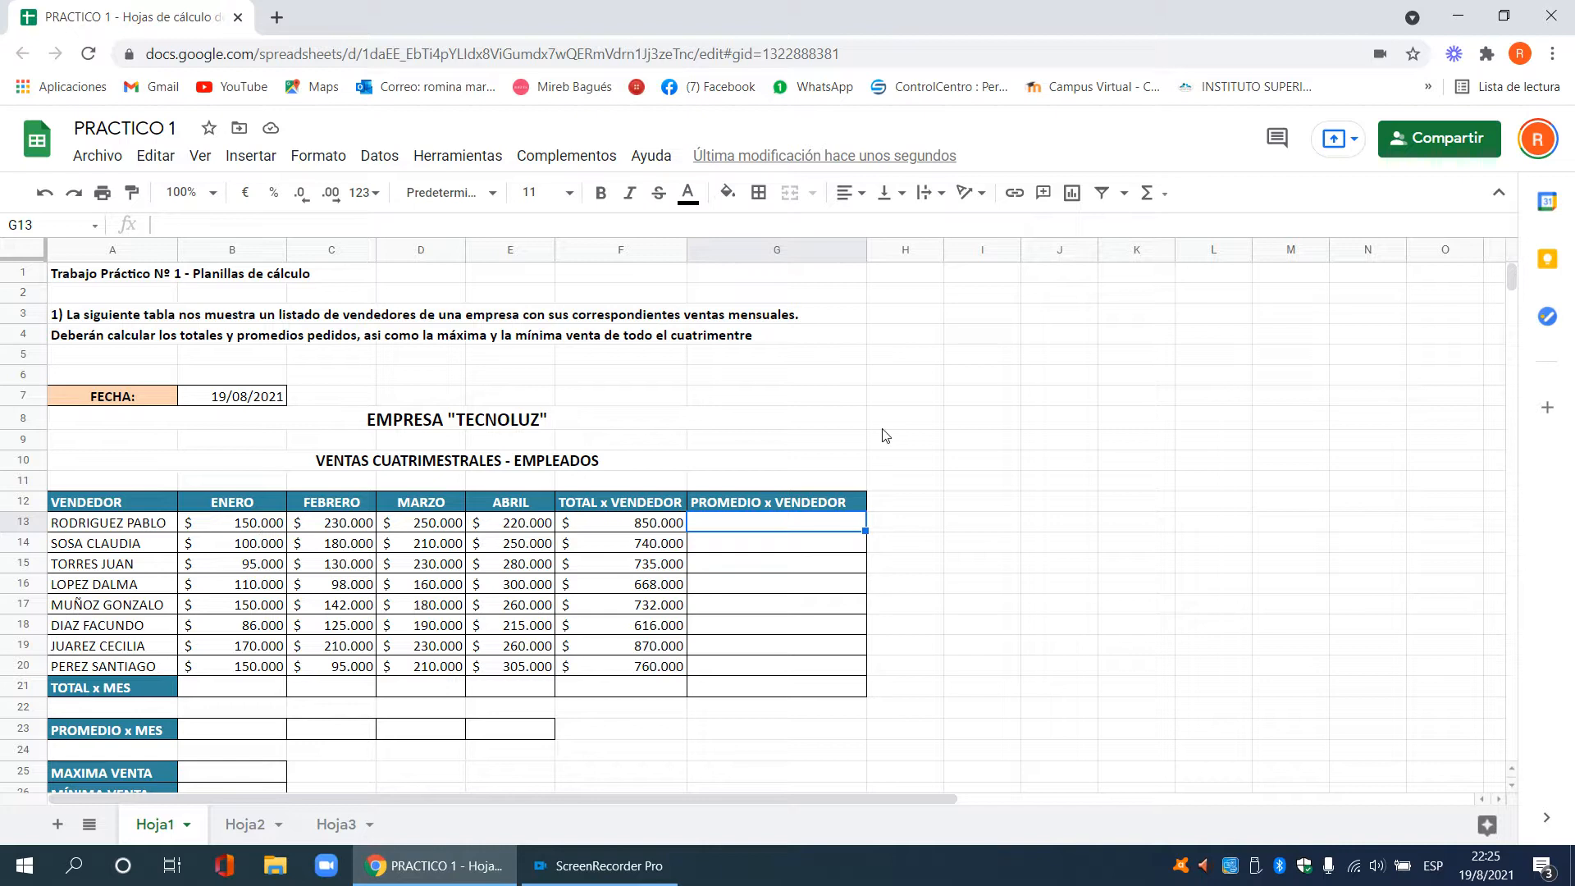
left_click(1164, 195)
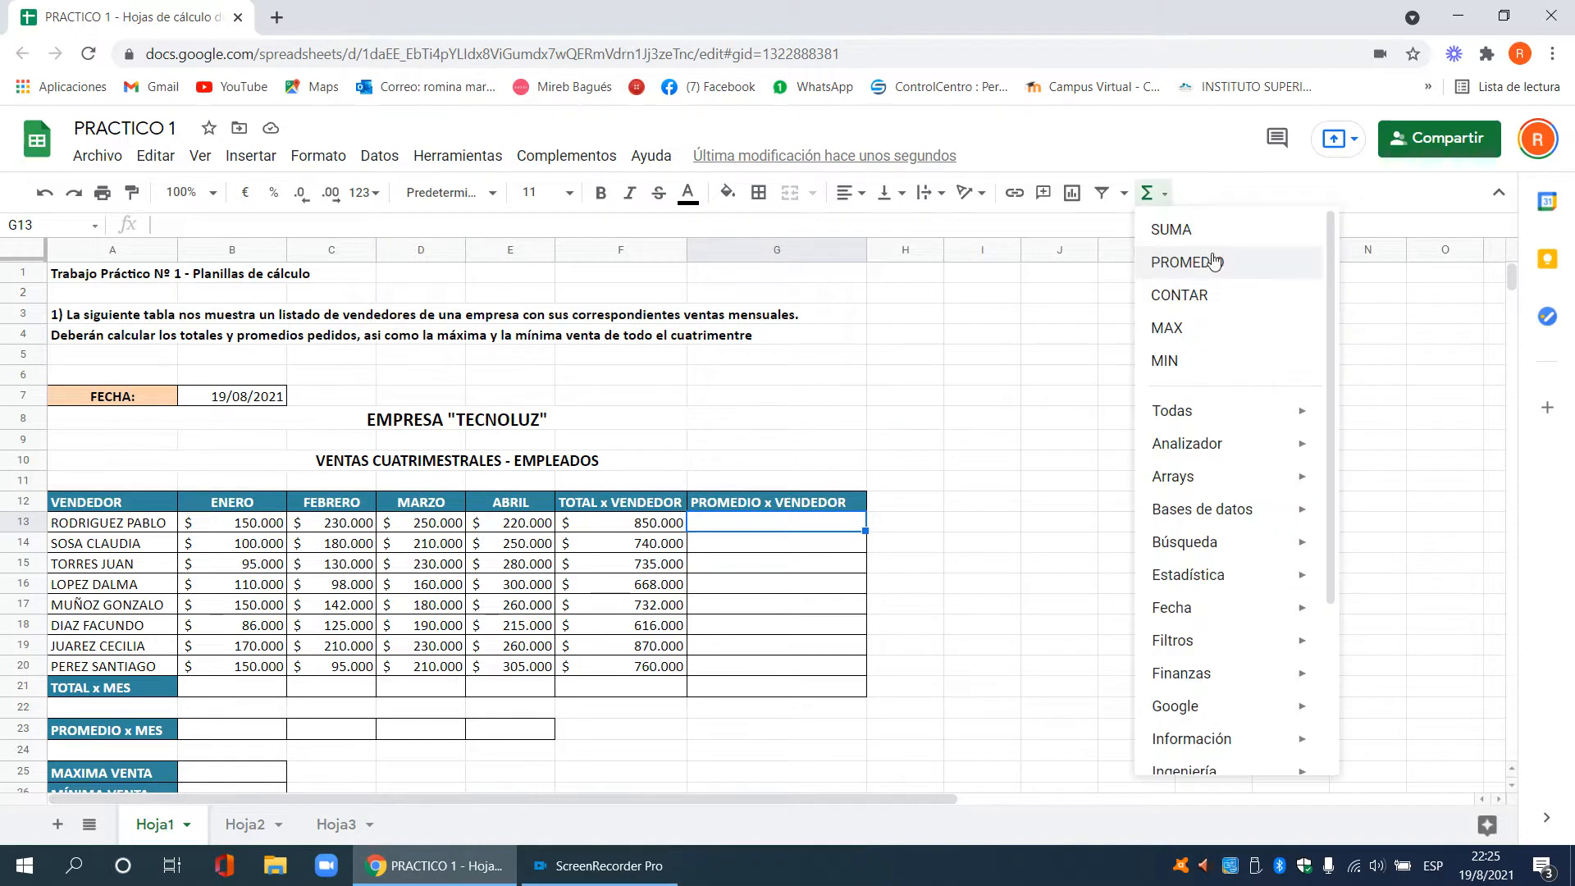
left_click(1214, 262)
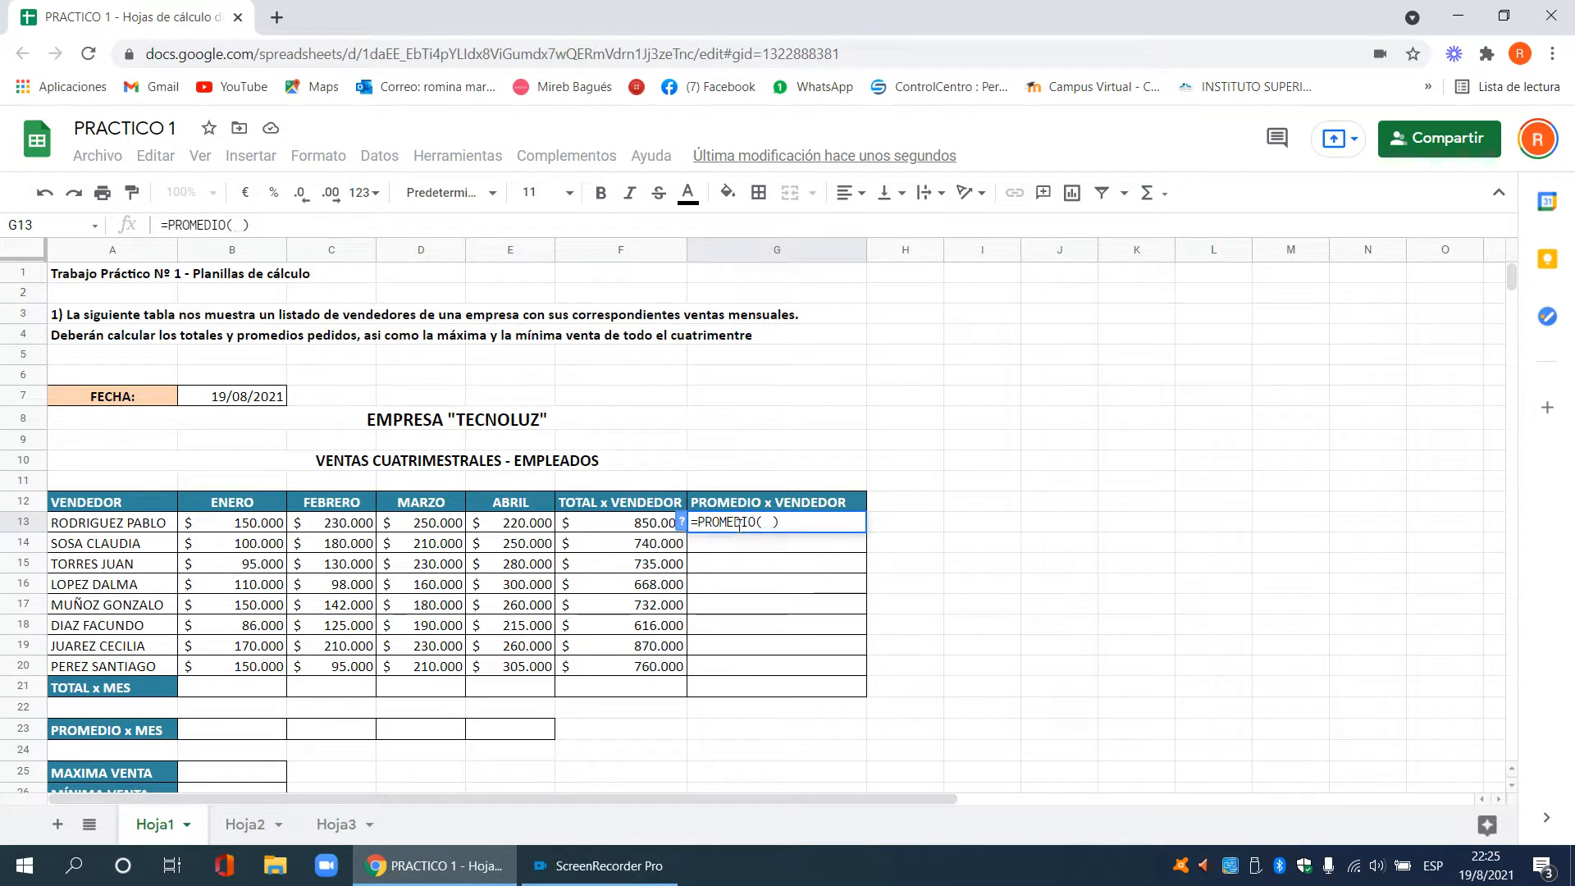
left_click(251, 525)
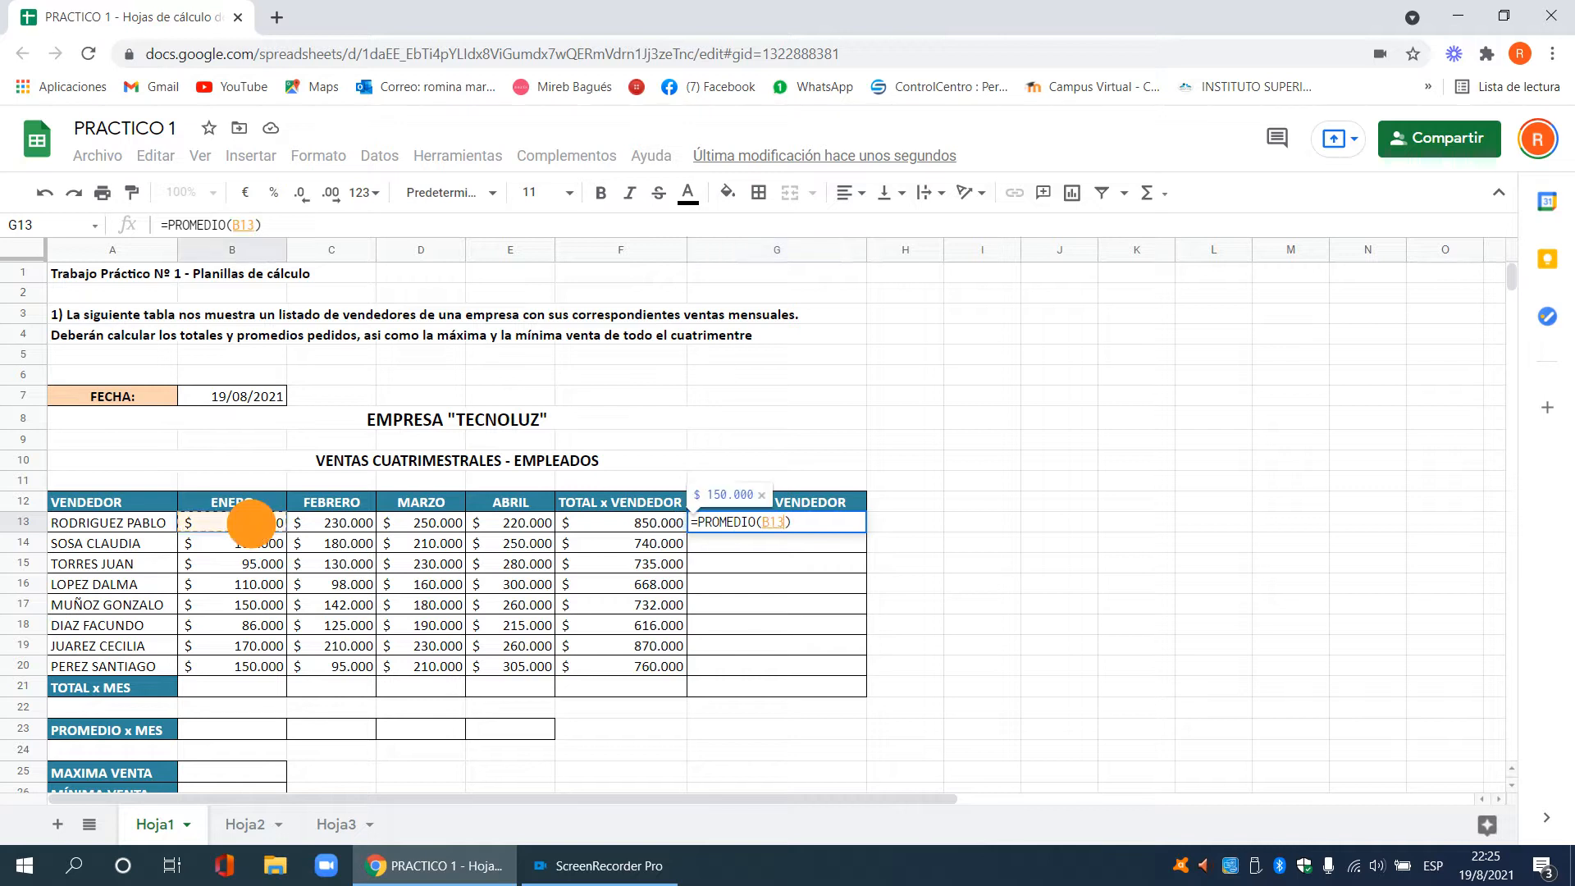
left_click_drag(251, 525, 503, 527)
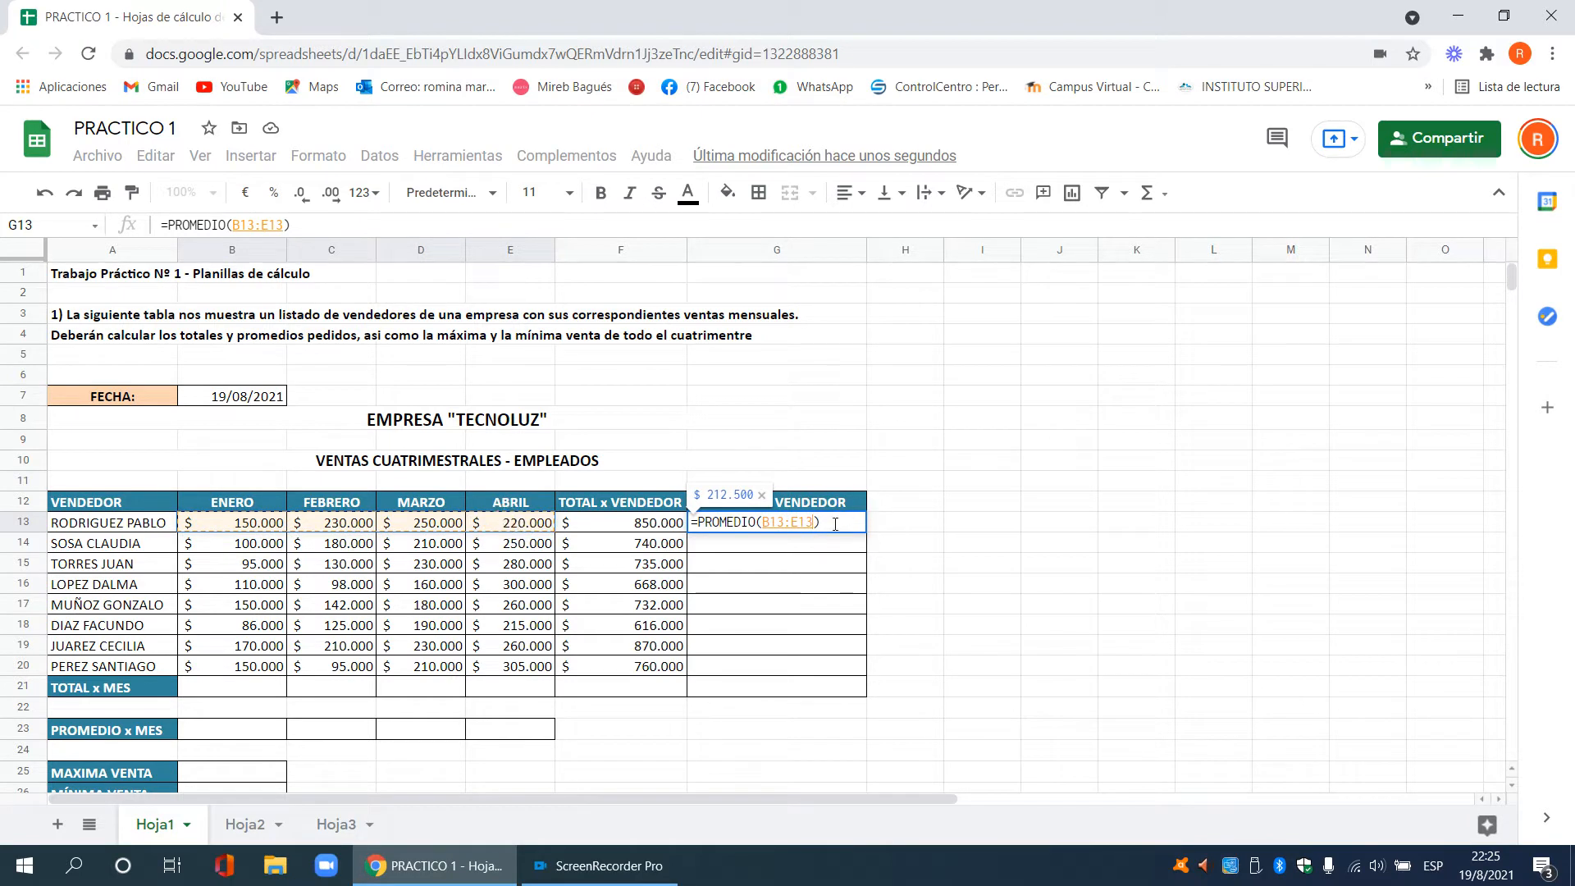
key("Return")
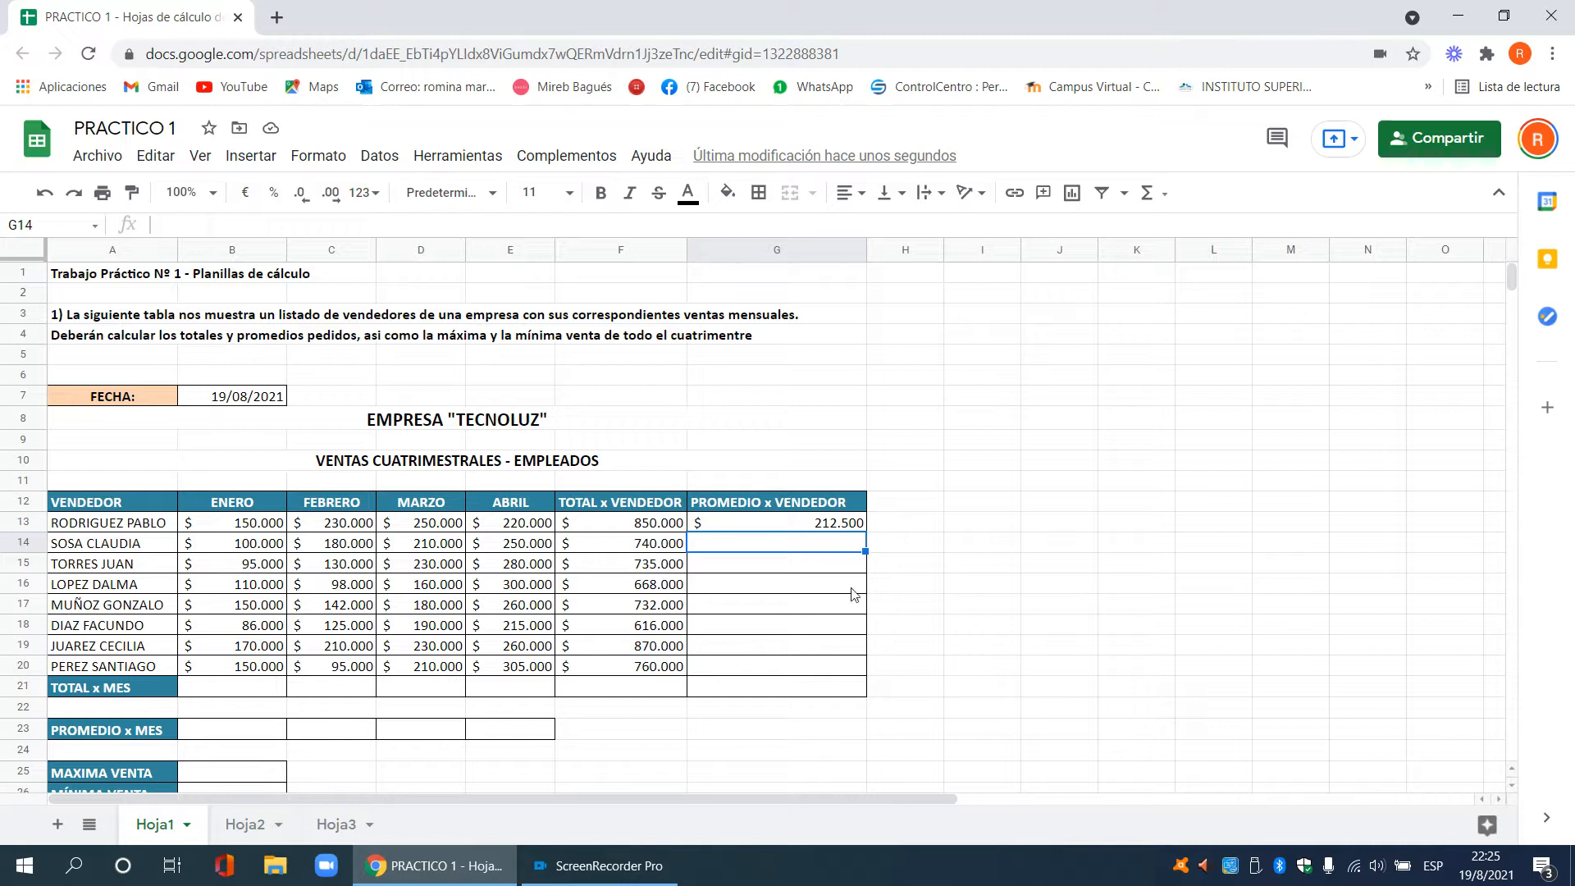
left_click(274, 740)
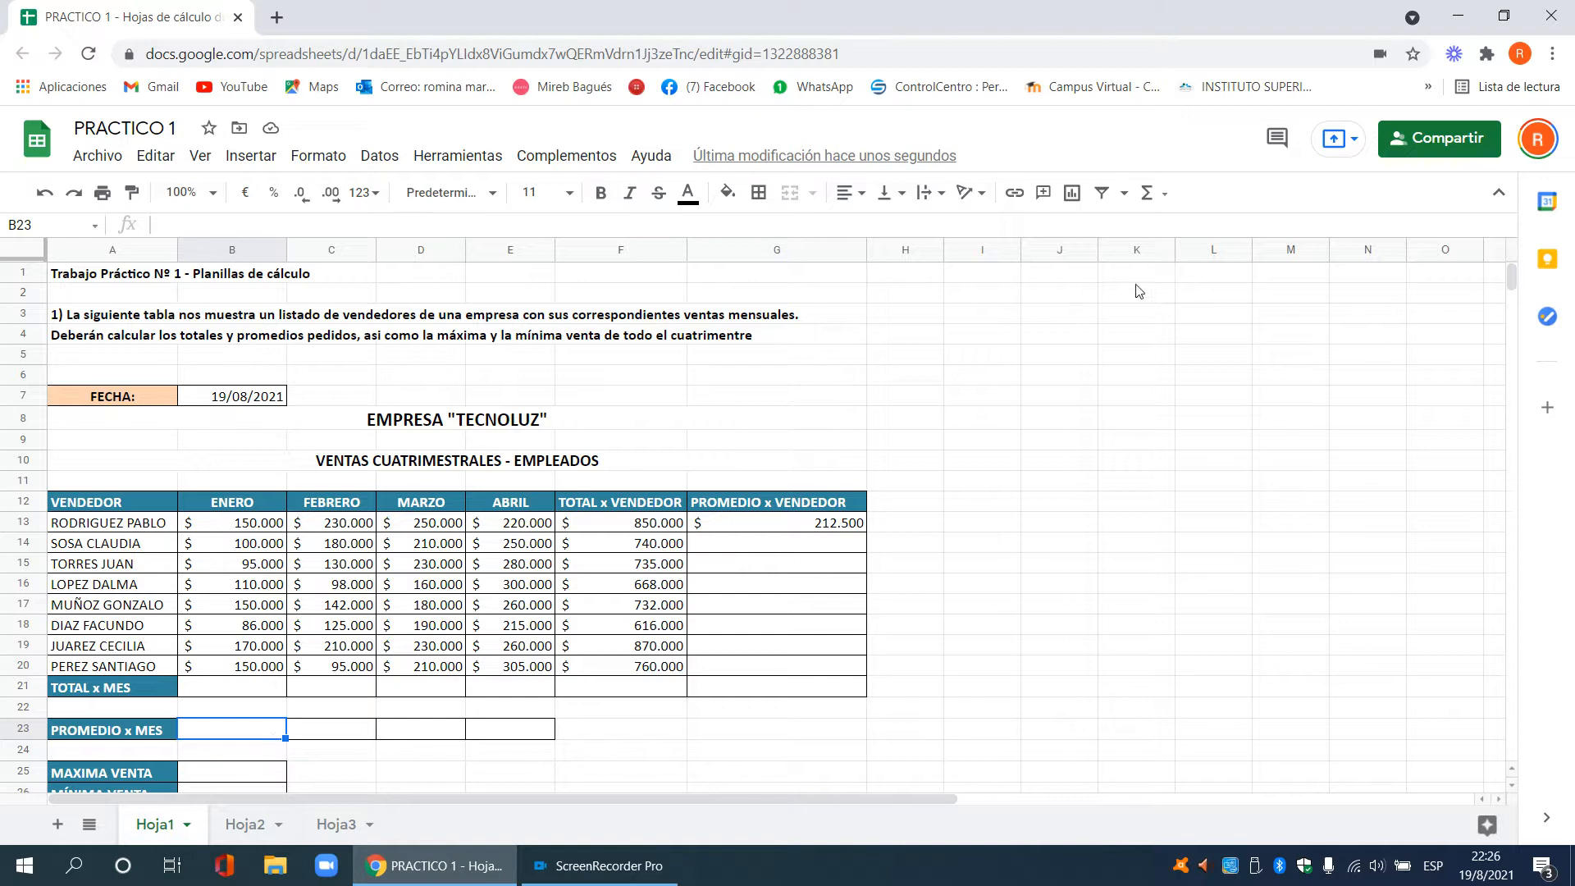
left_click(1163, 192)
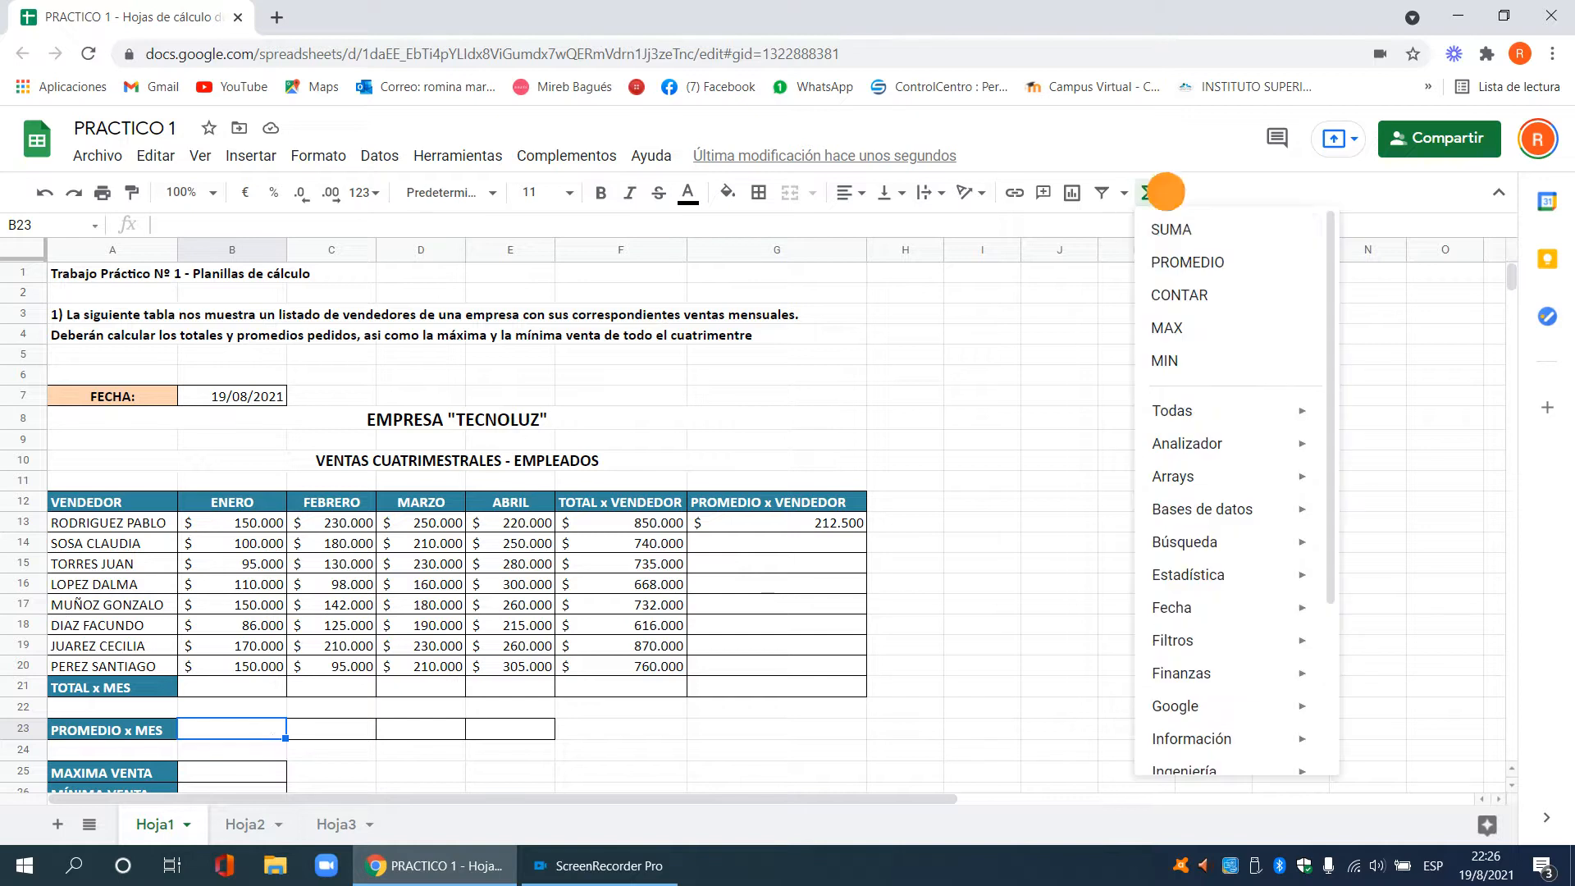
left_click(1183, 262)
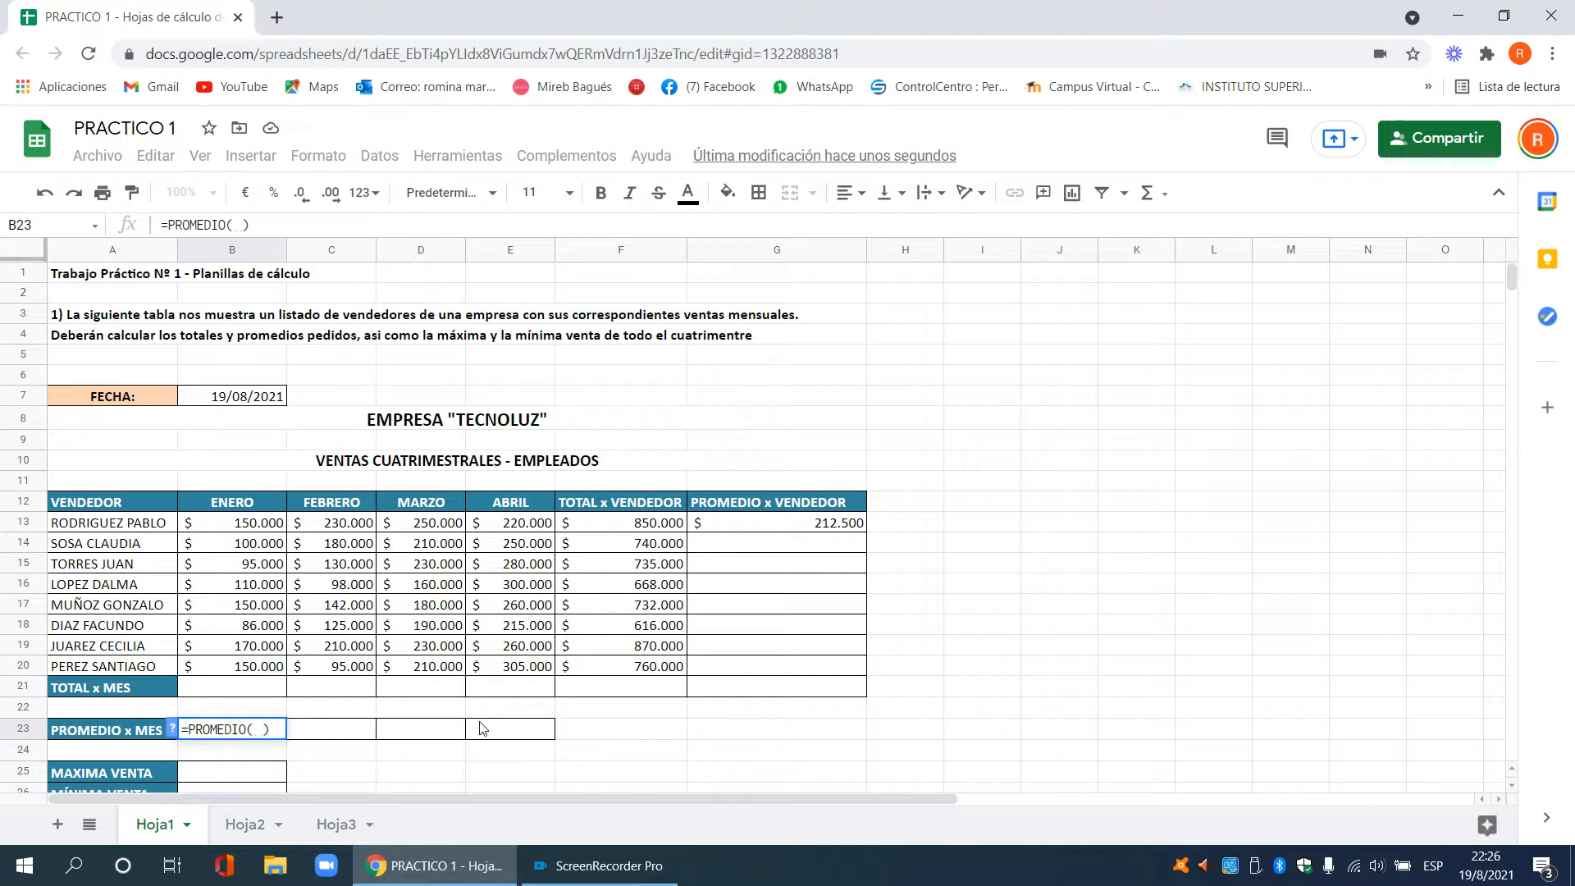
key("Escape")
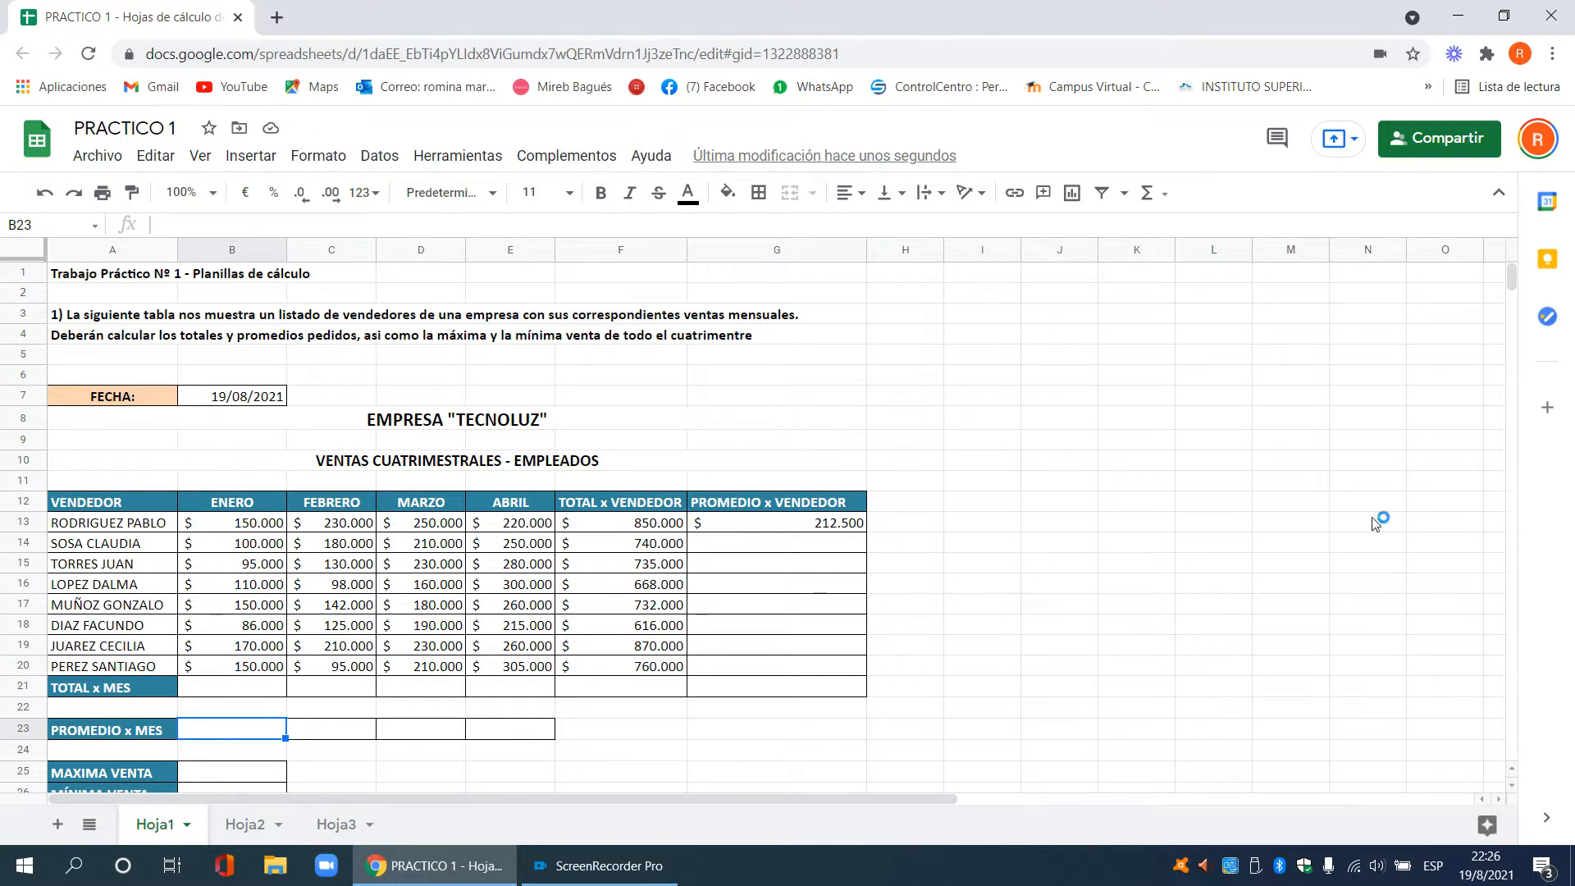
Calculate the MAXIMA VENTA in B25 over all sellers' monthly sales with =MAX(B13:E20).
left_click(1511, 785)
left_click(1511, 786)
left_click(1511, 786)
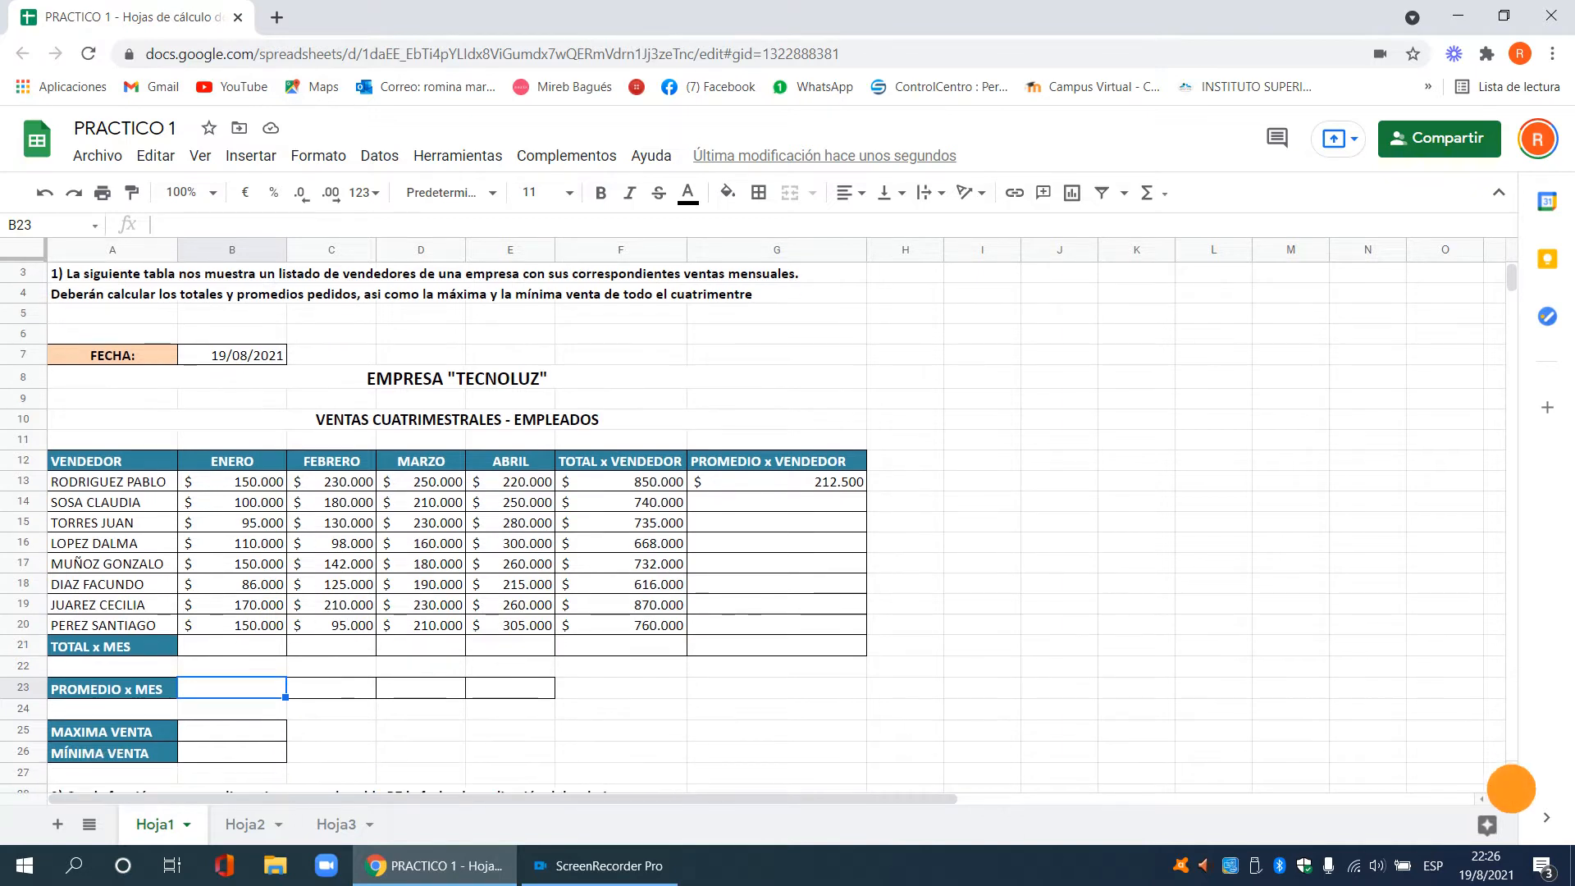
left_click(1511, 785)
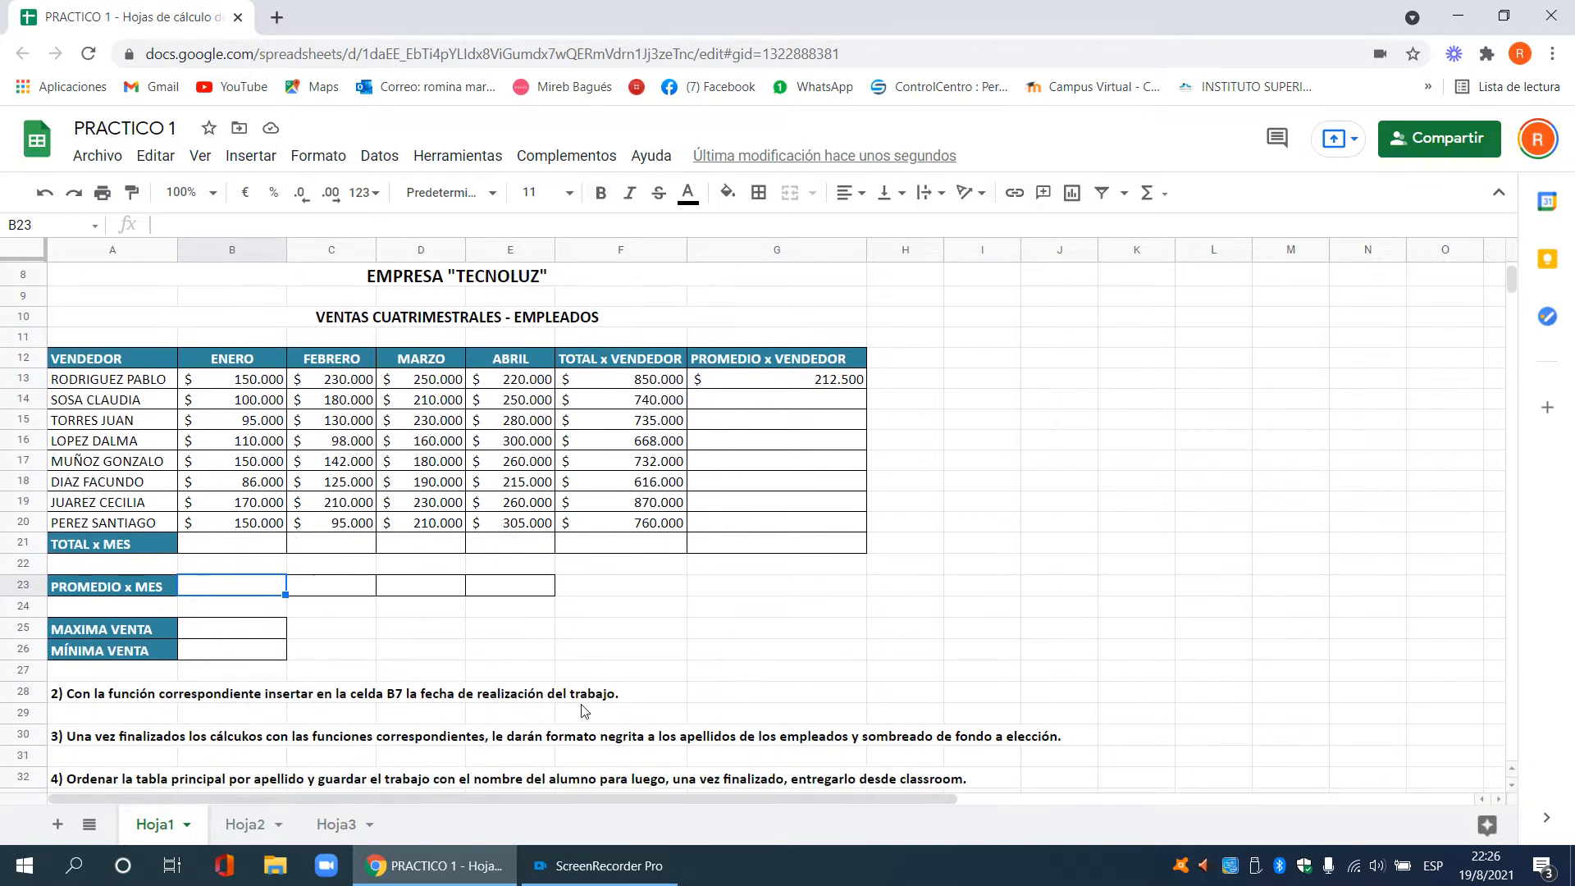
left_click(274, 637)
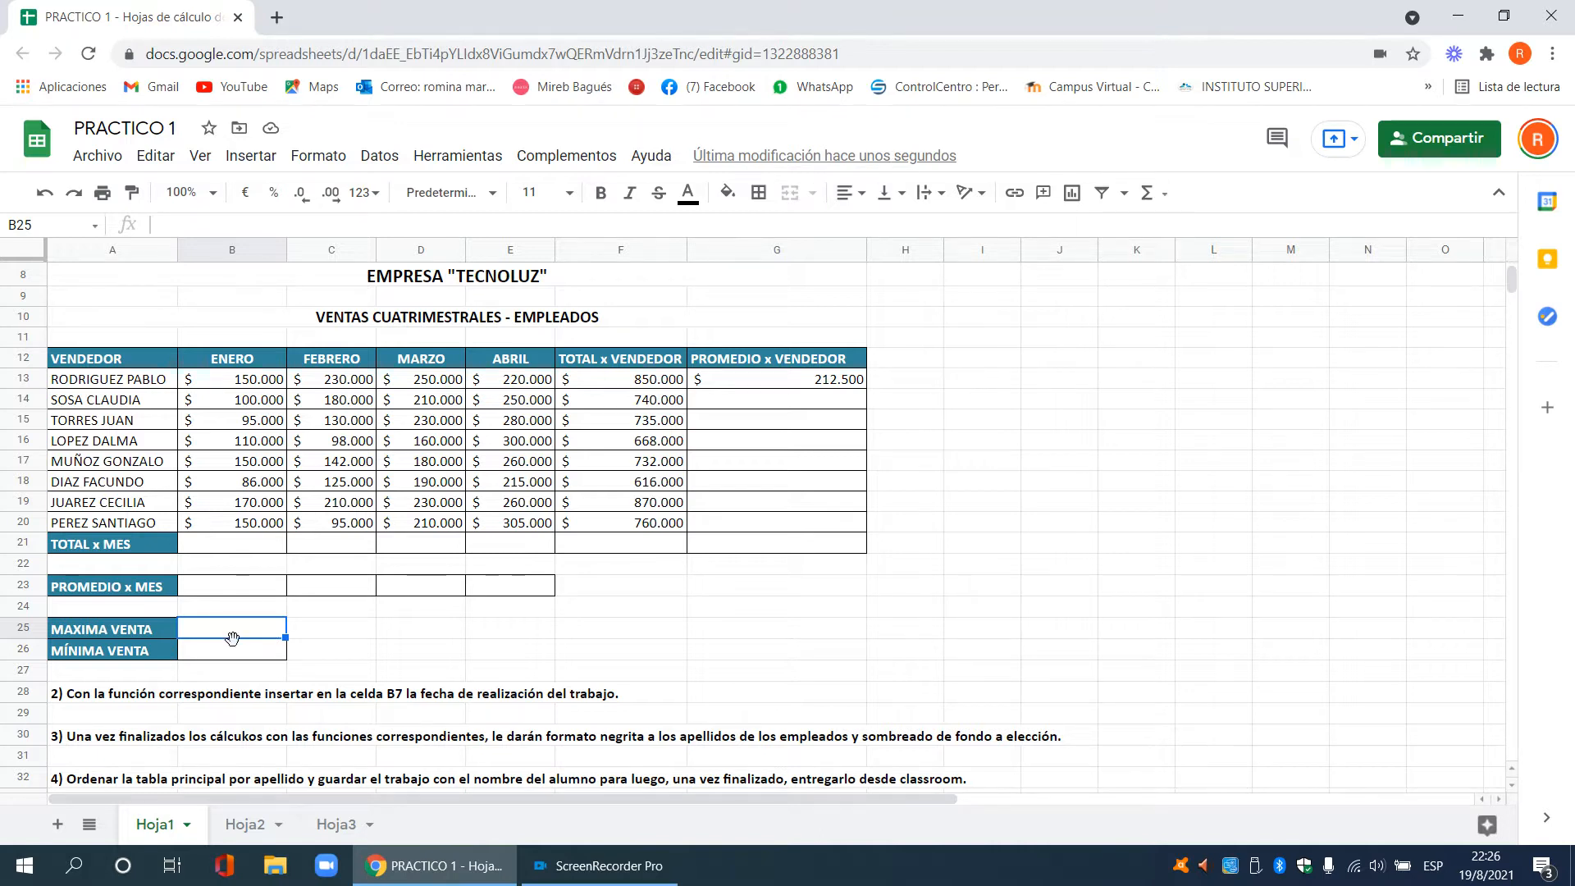
left_click(1148, 192)
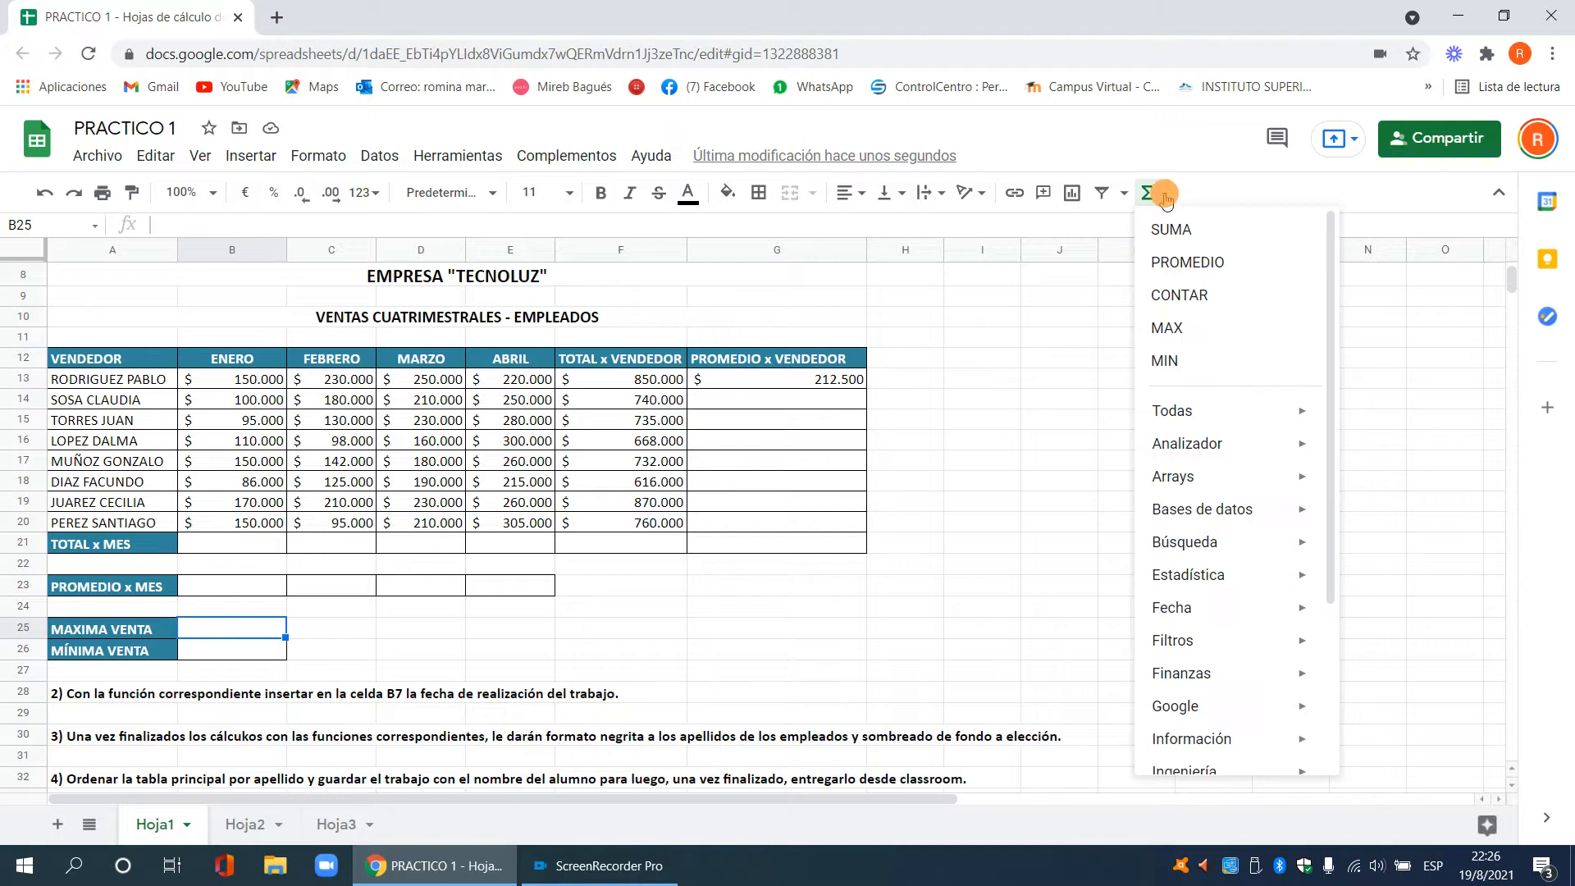
left_click(1167, 333)
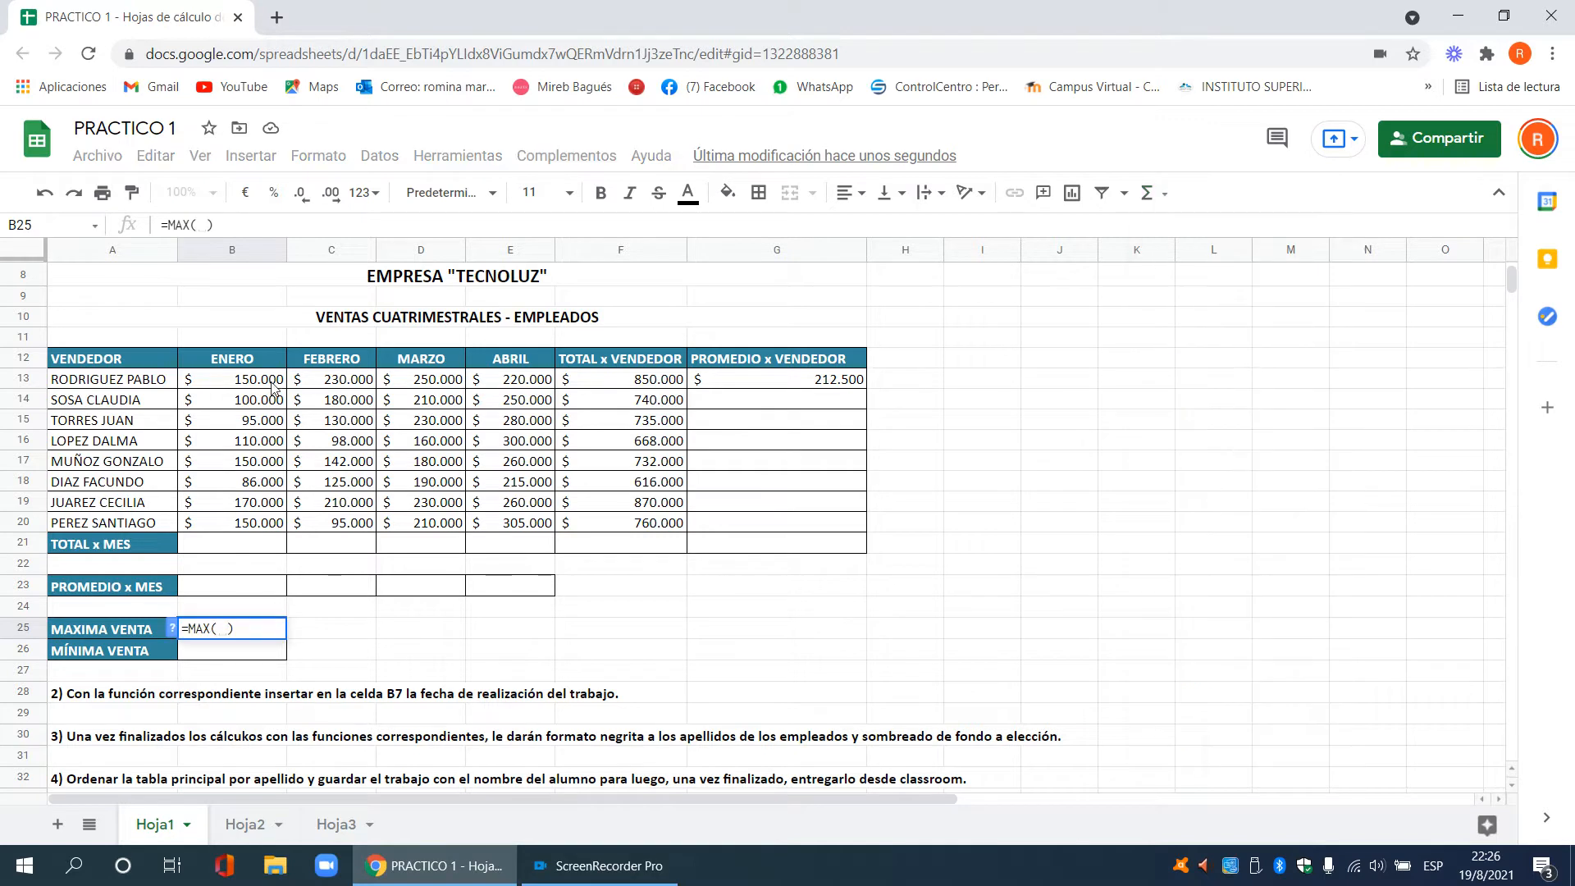
left_click_drag(272, 384, 510, 519)
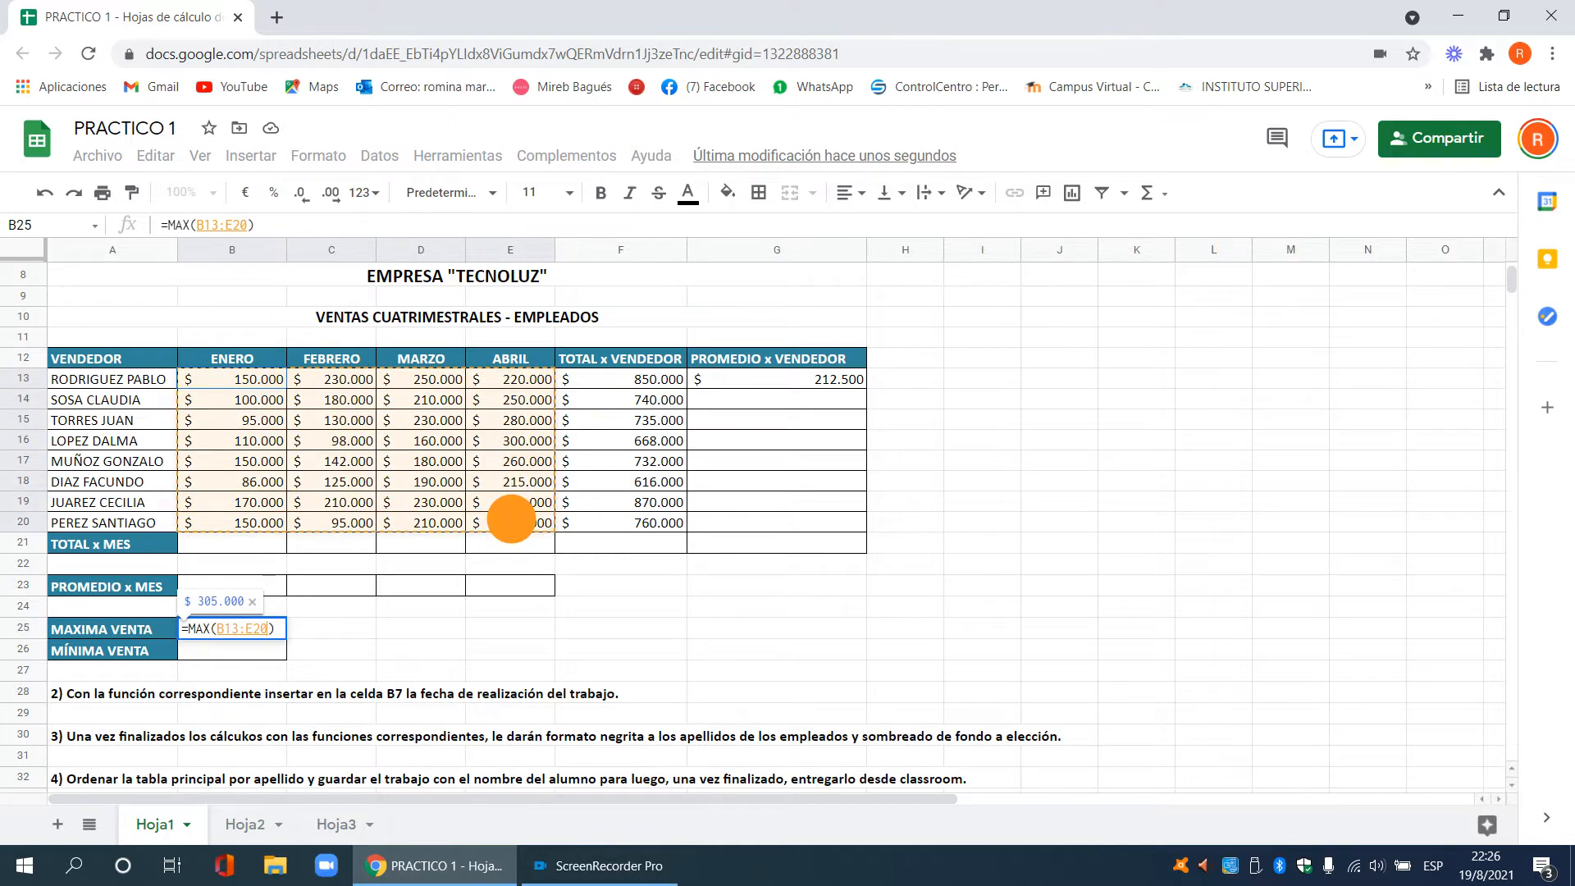
left_click_drag(511, 518, 512, 523)
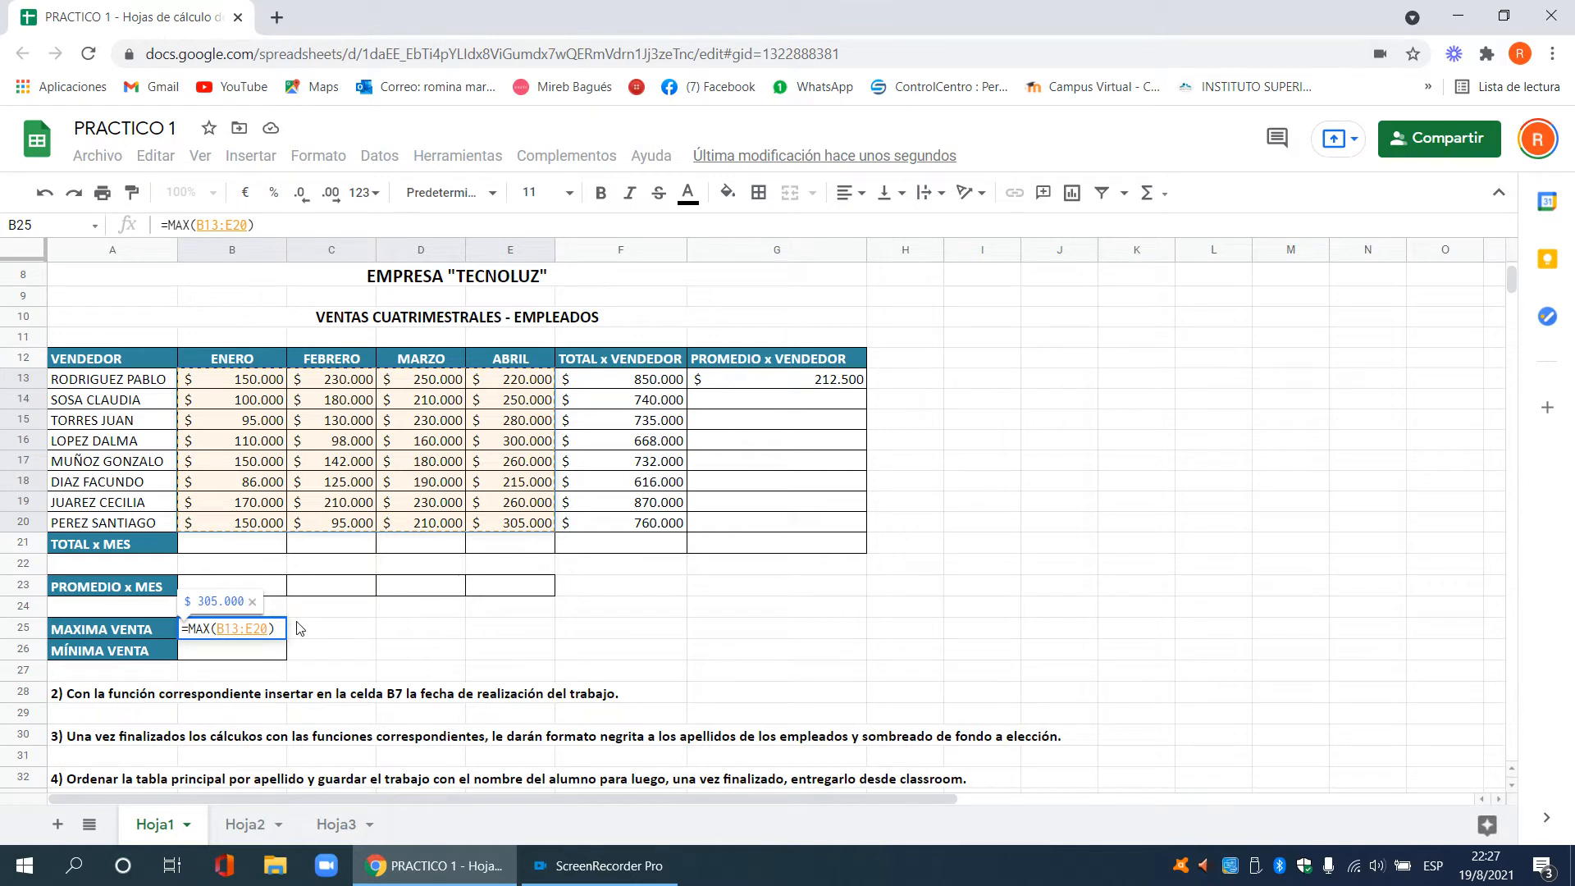
key("Return")
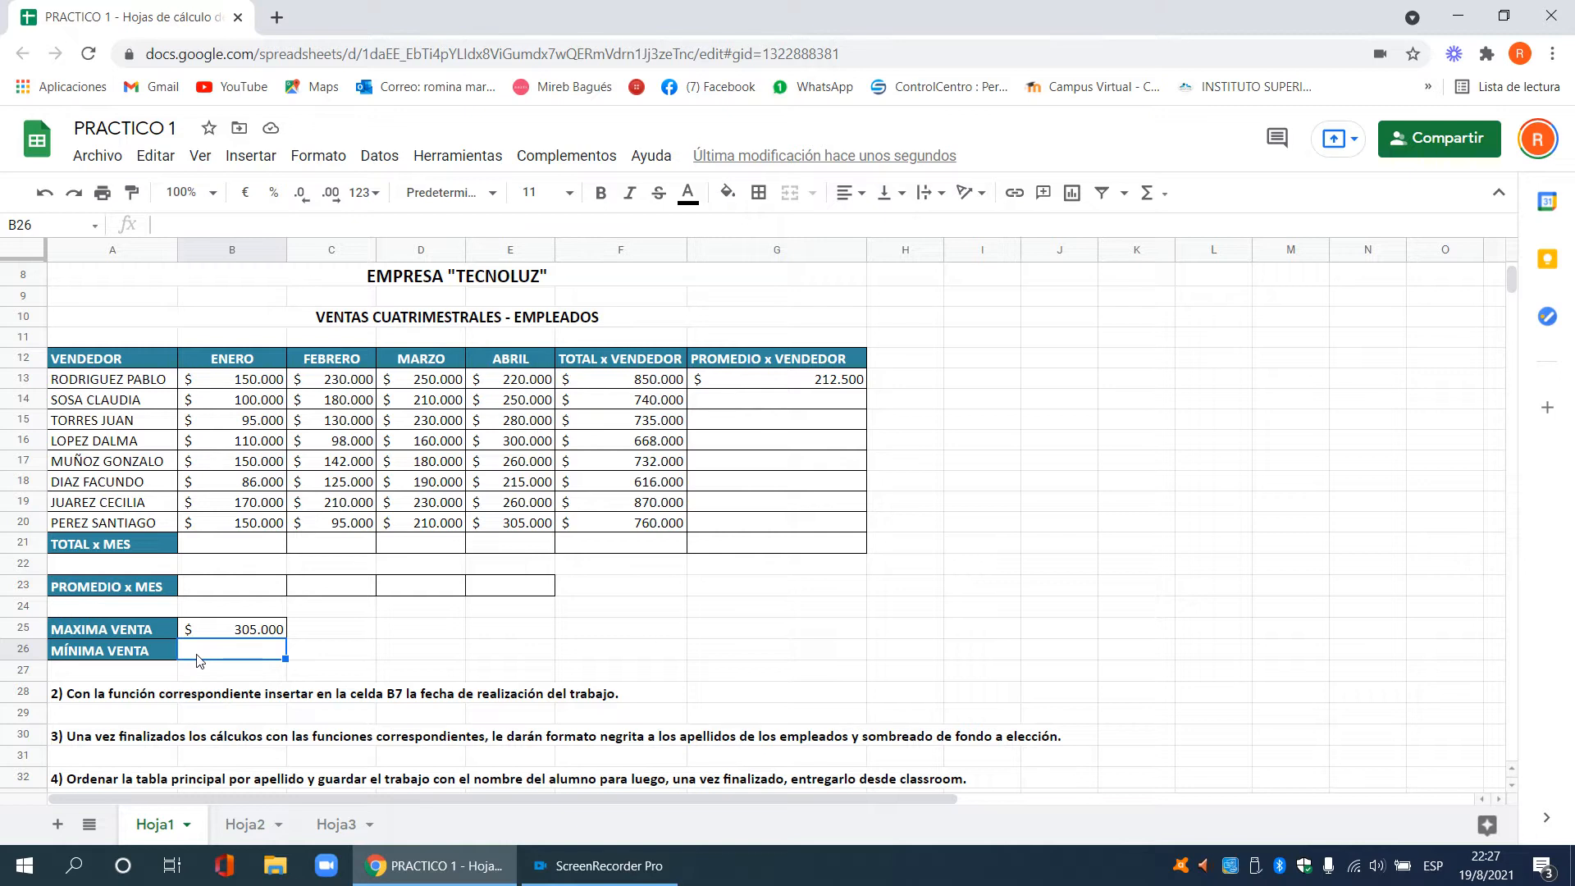
left_click(1163, 194)
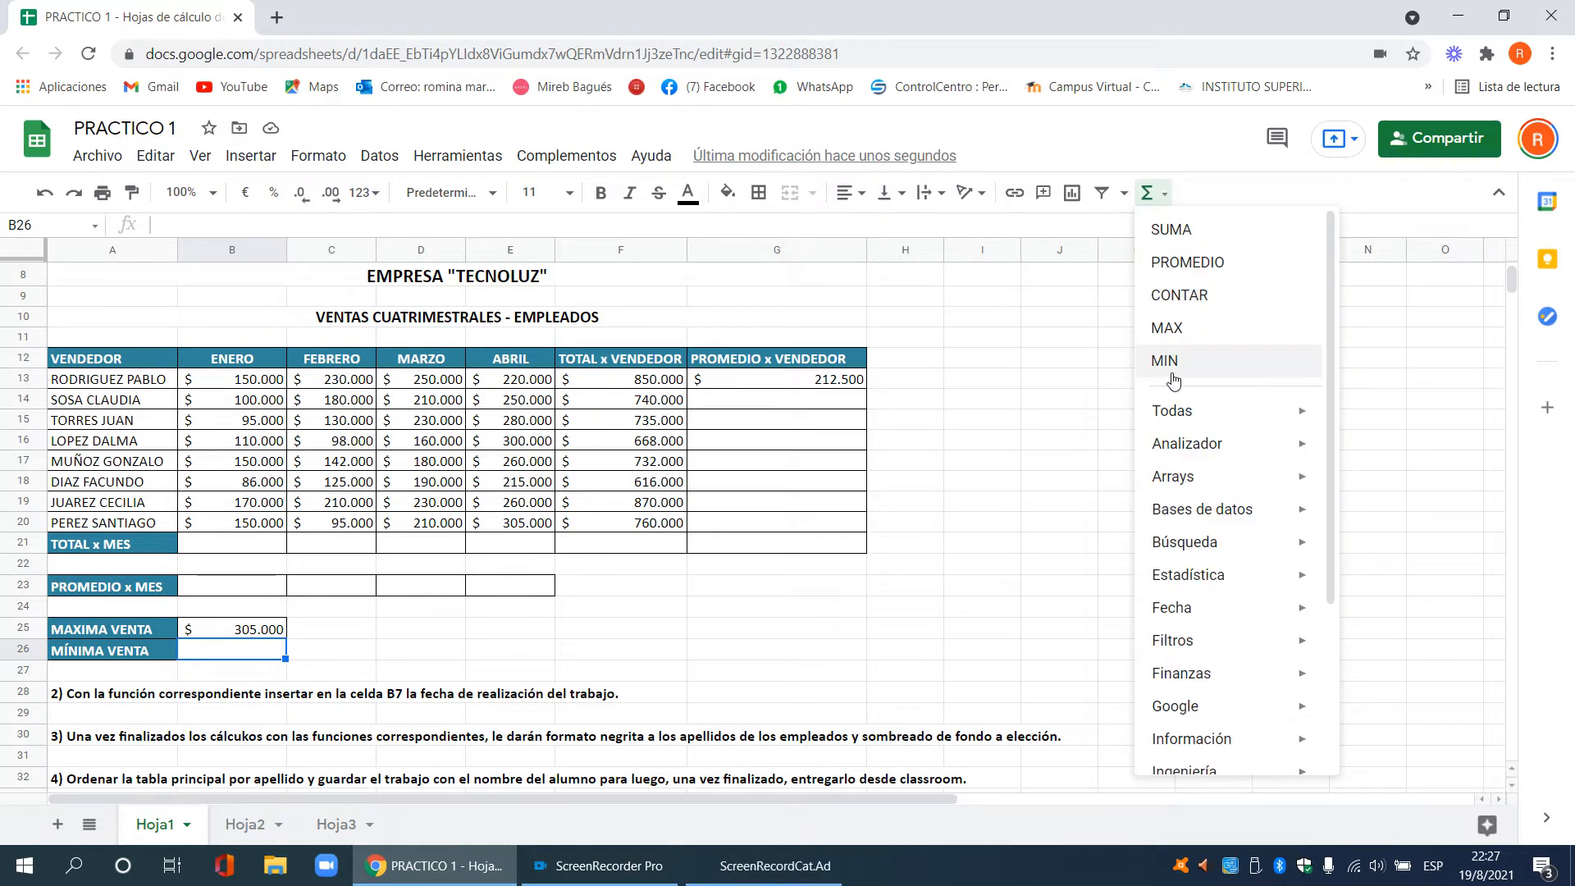
left_click(1077, 394)
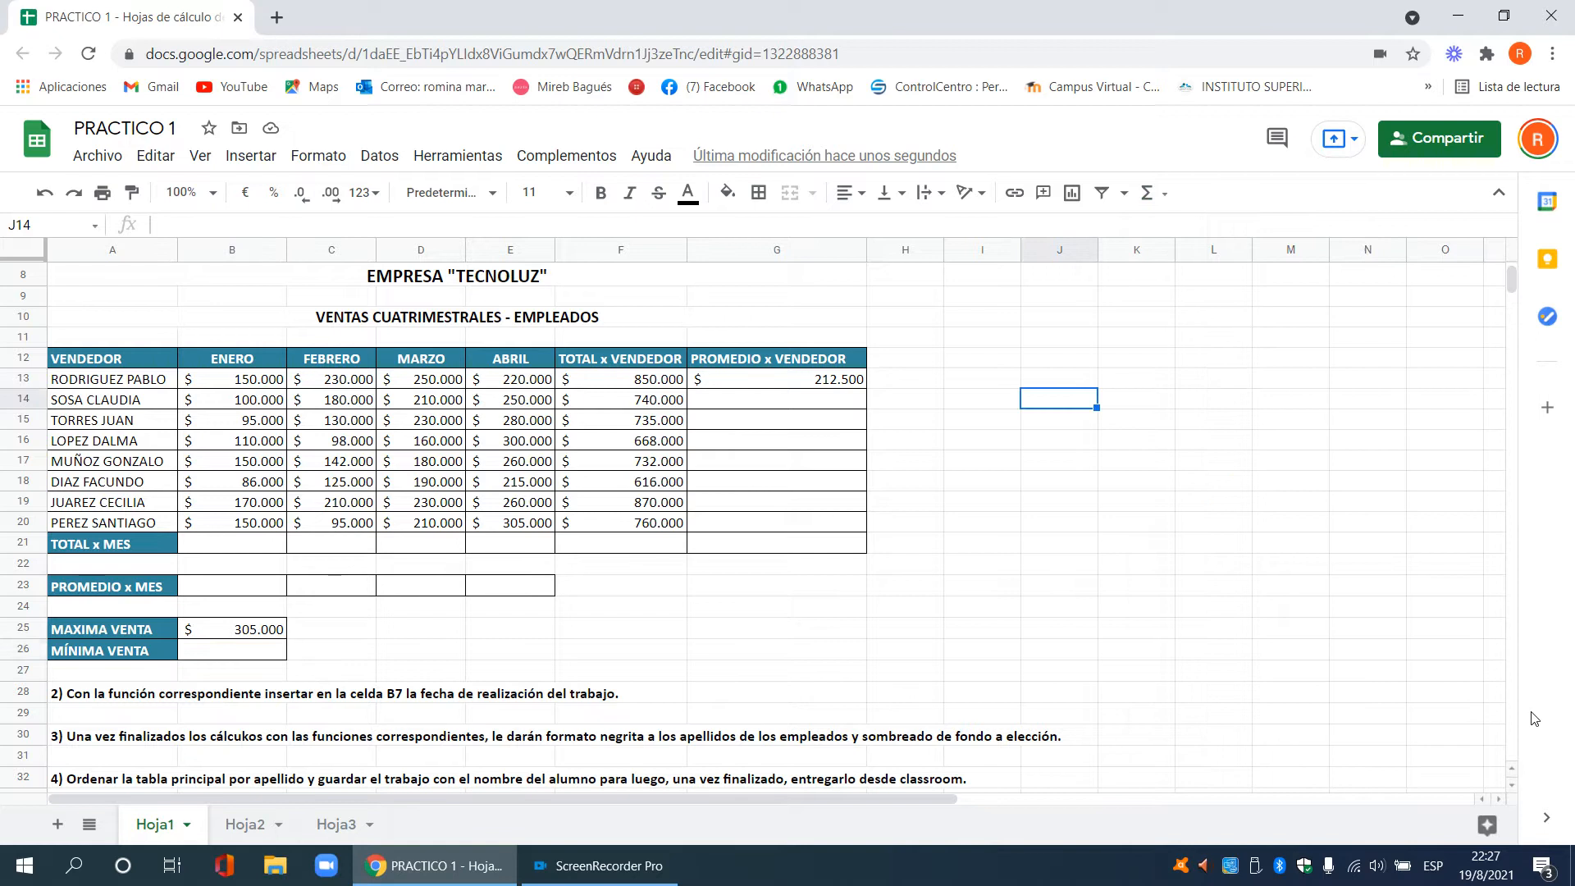
Sort the sellers' rows in the range A13:G20 by column A from A to Z, leaving the header and TOTAL x MES rows out.
scroll(1513, 766, "up", 3)
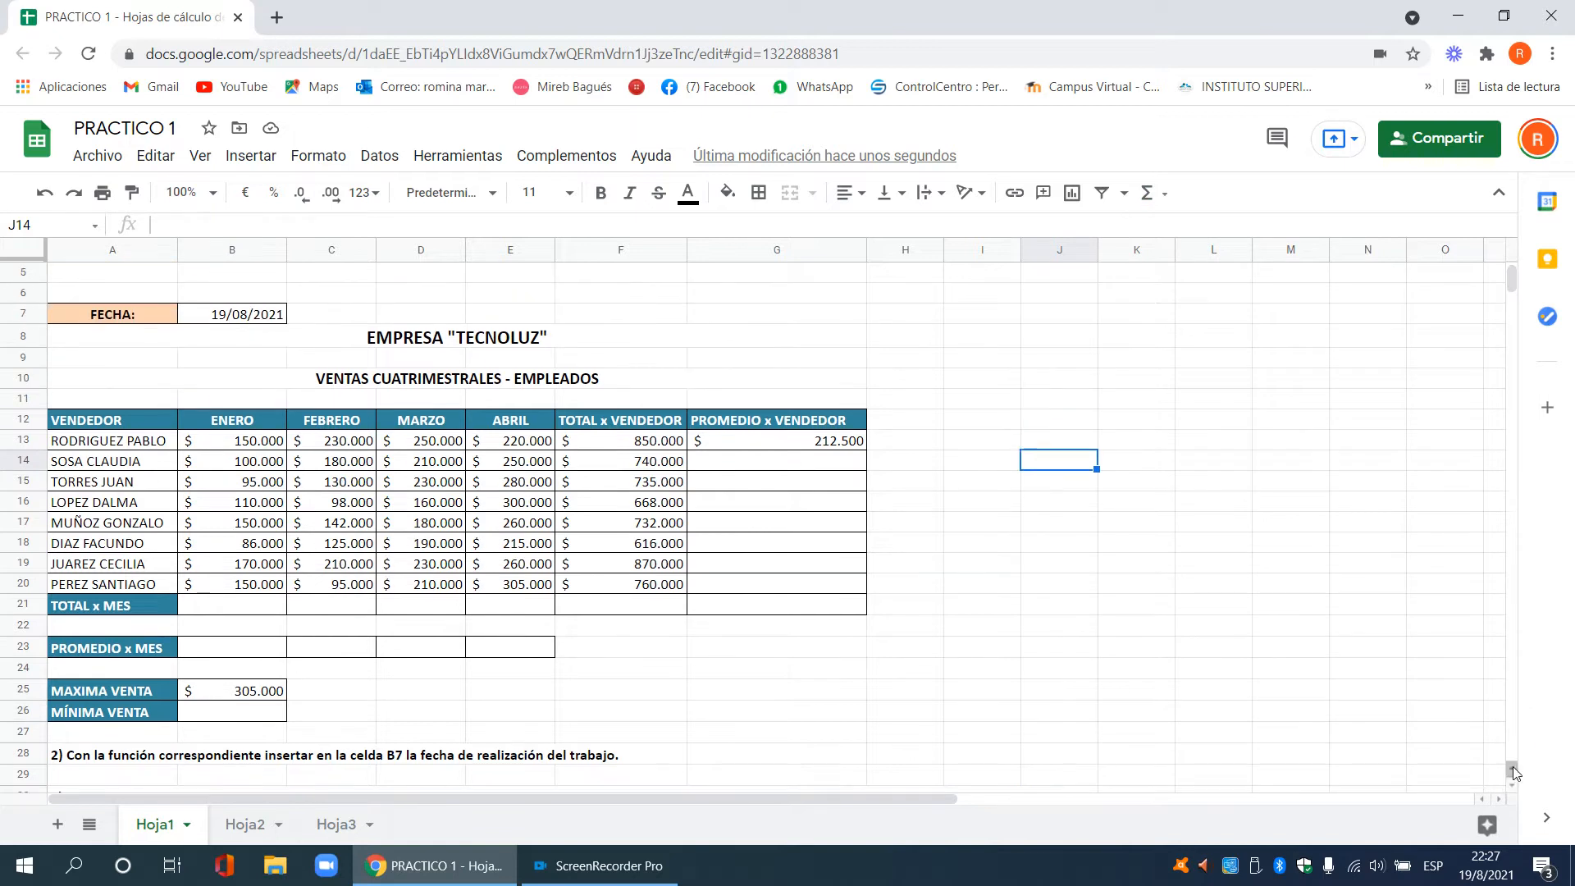
scroll(1509, 780, "down", 3)
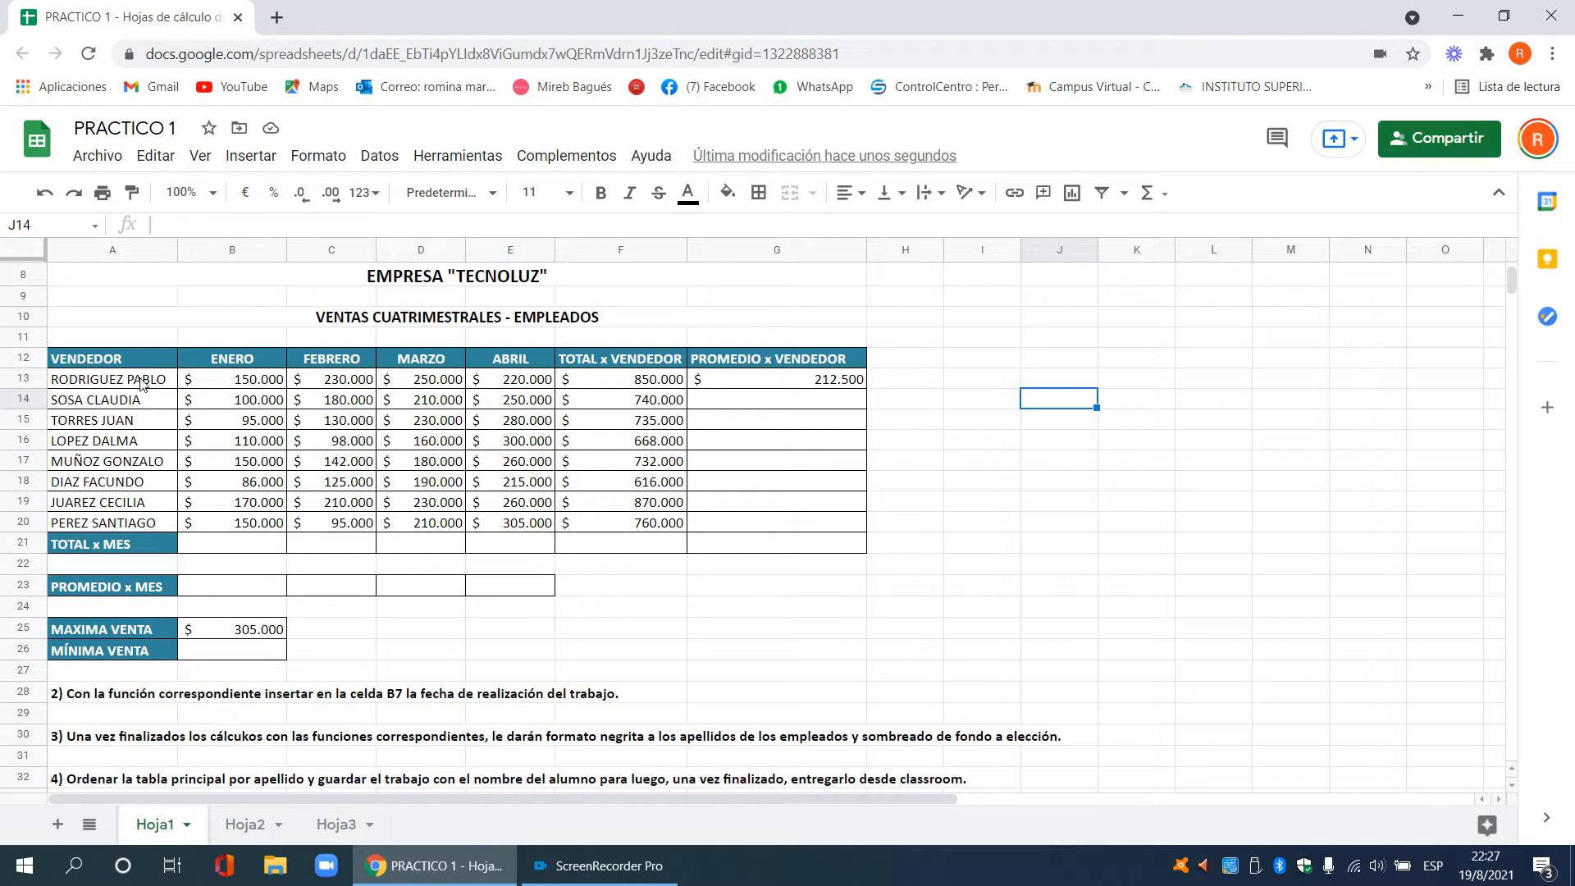
left_click_drag(141, 383, 783, 519)
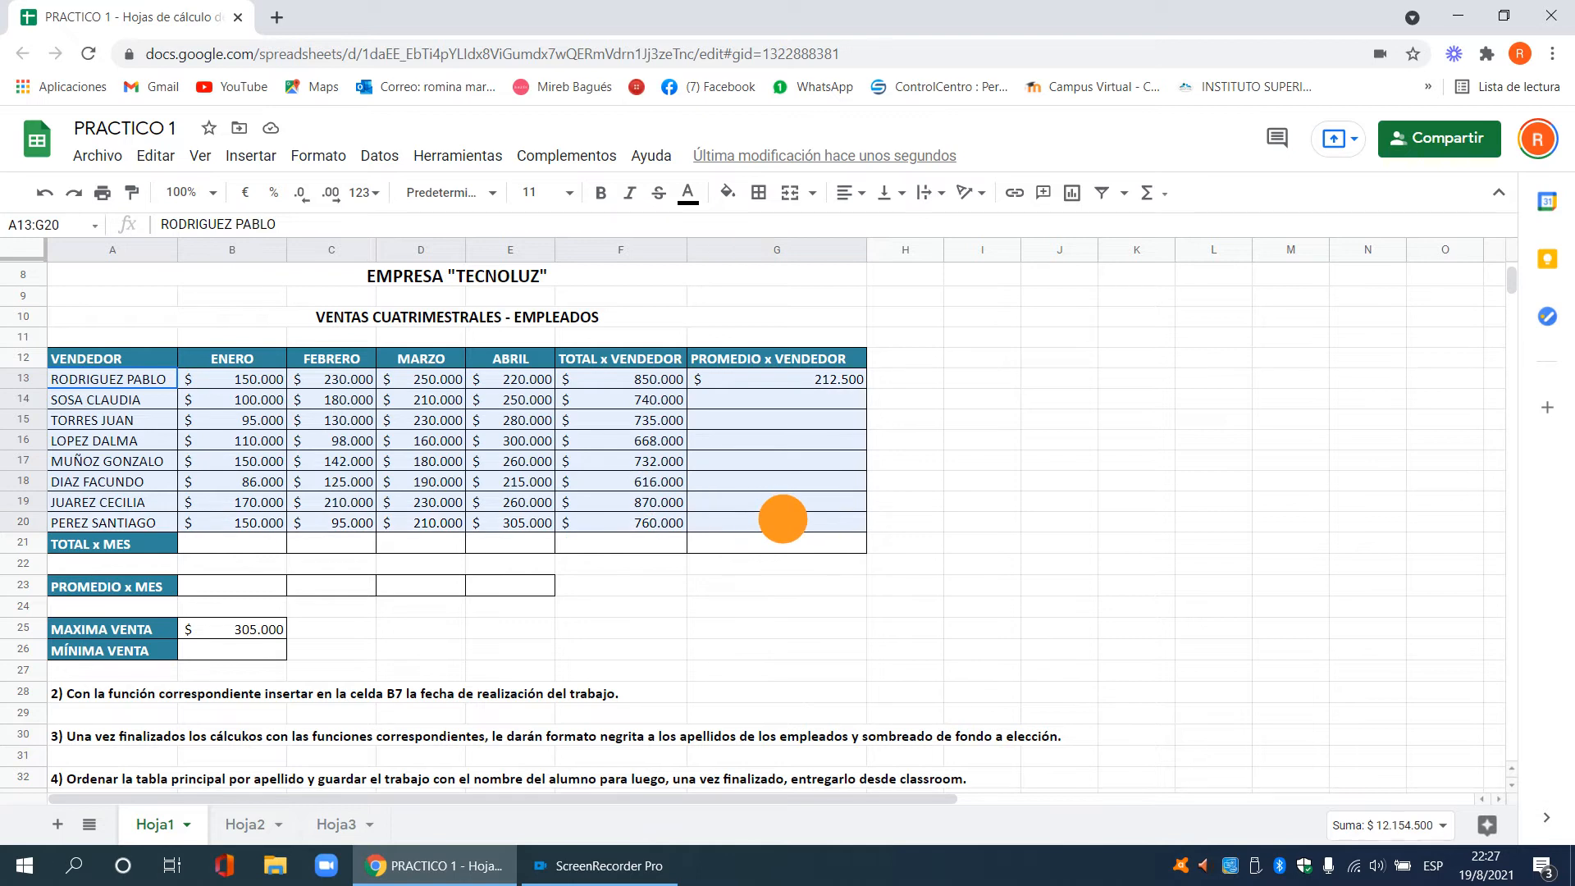
left_click_drag(782, 519, 784, 525)
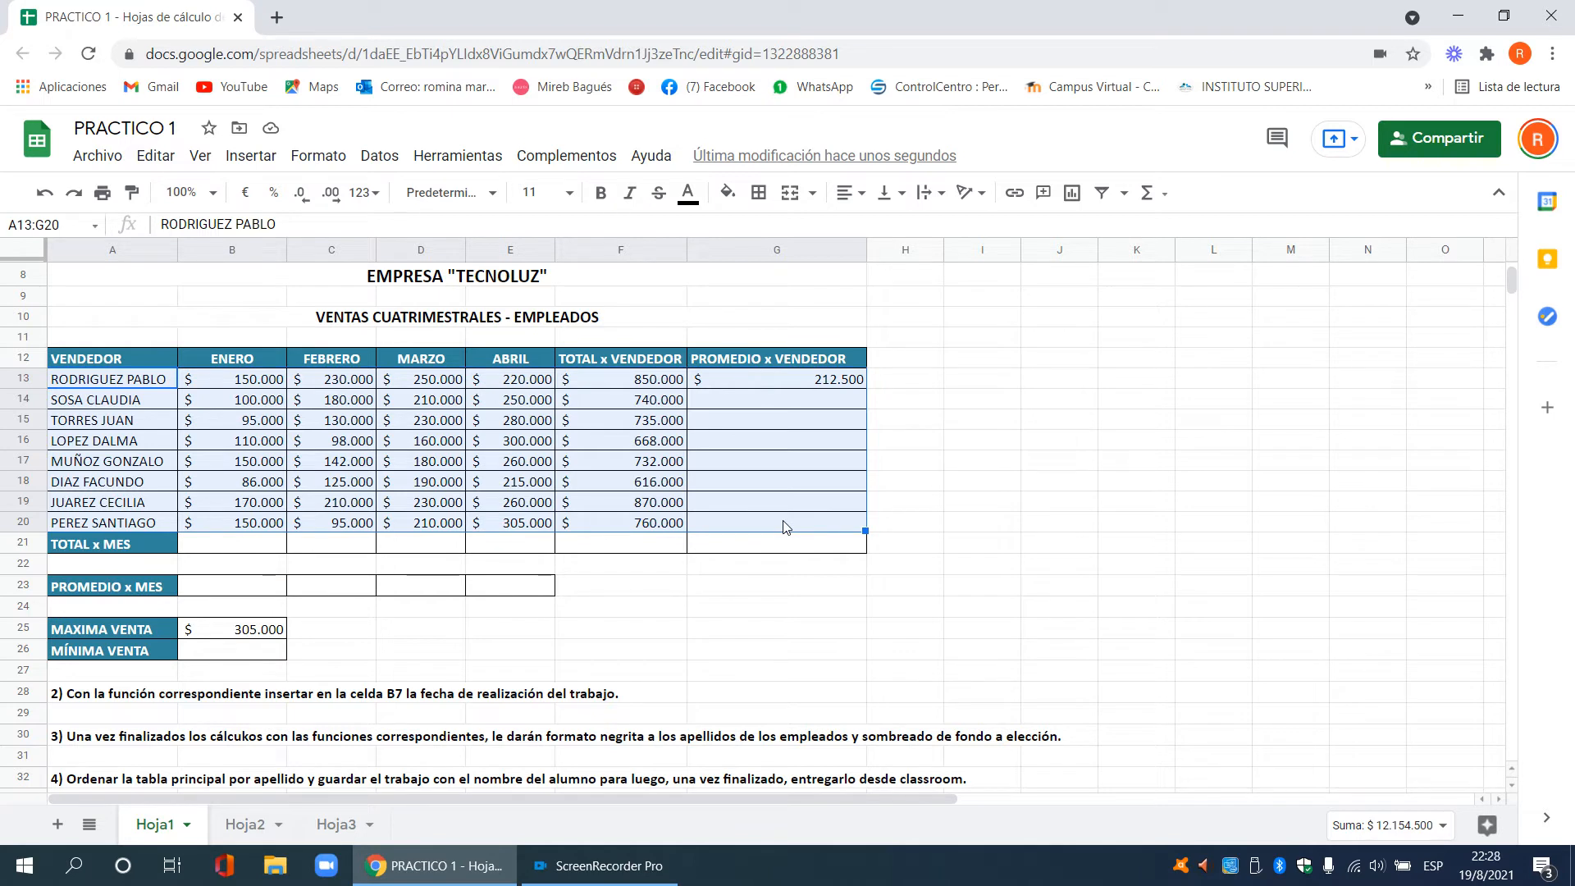
left_click(374, 159)
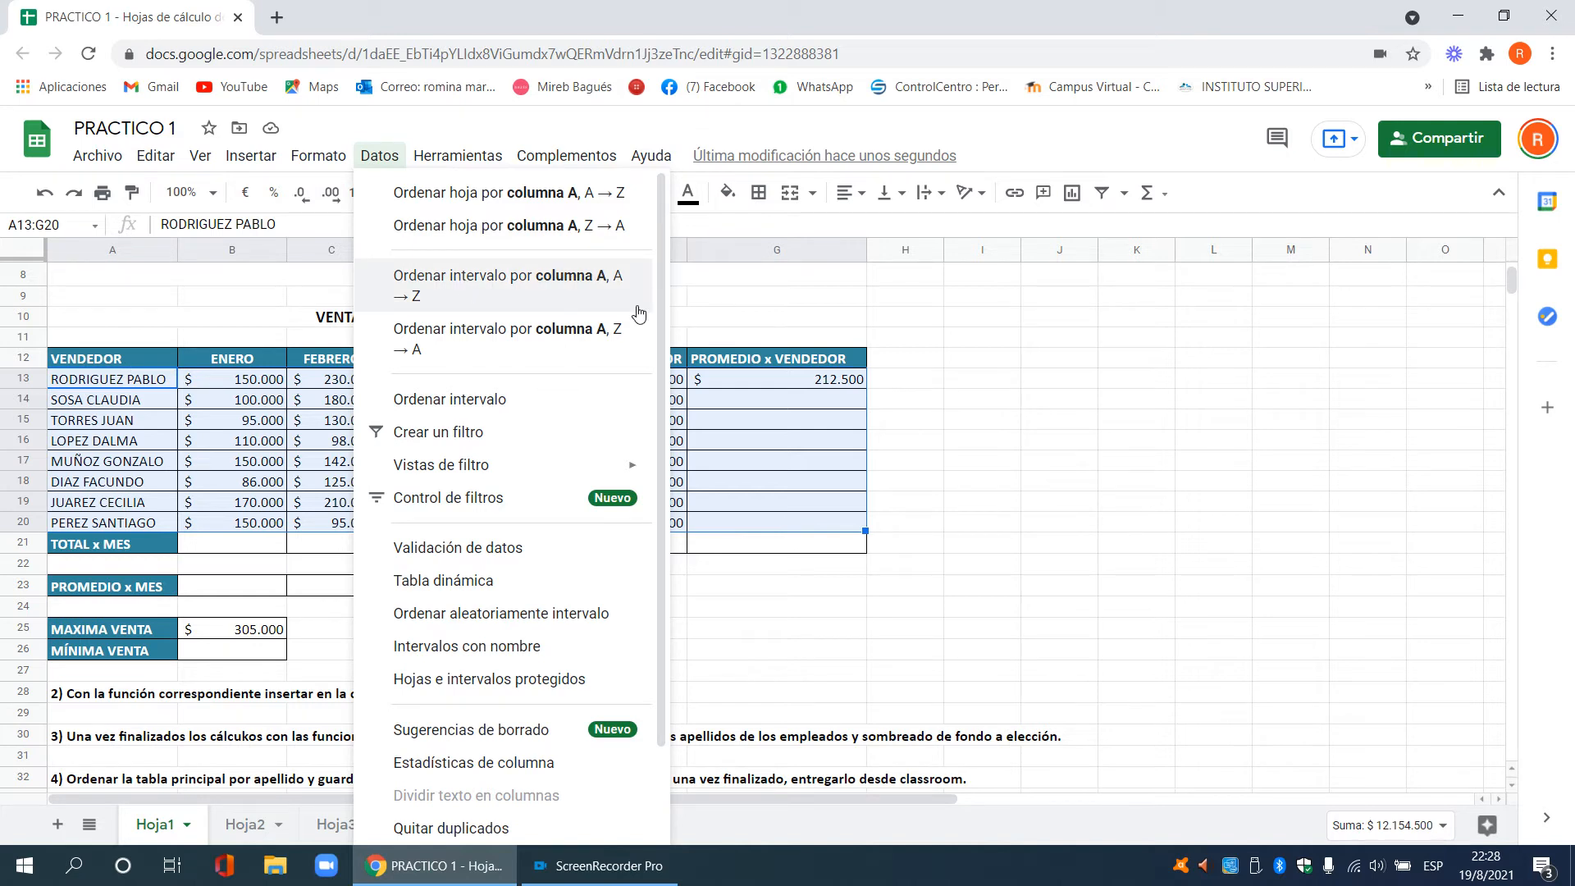
left_click(580, 282)
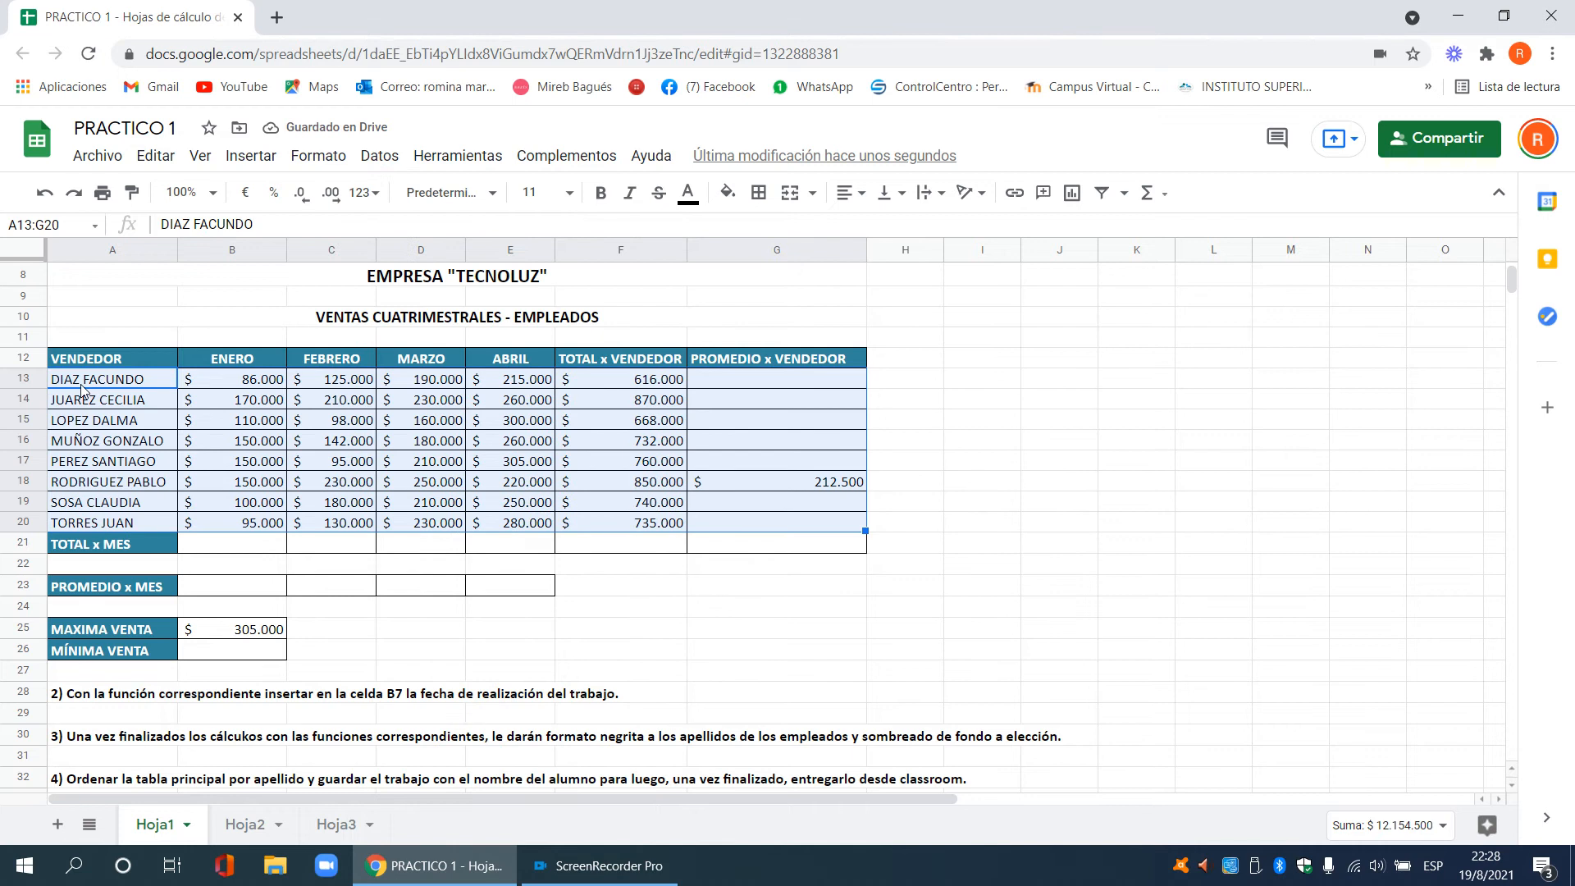
left_click(736, 430)
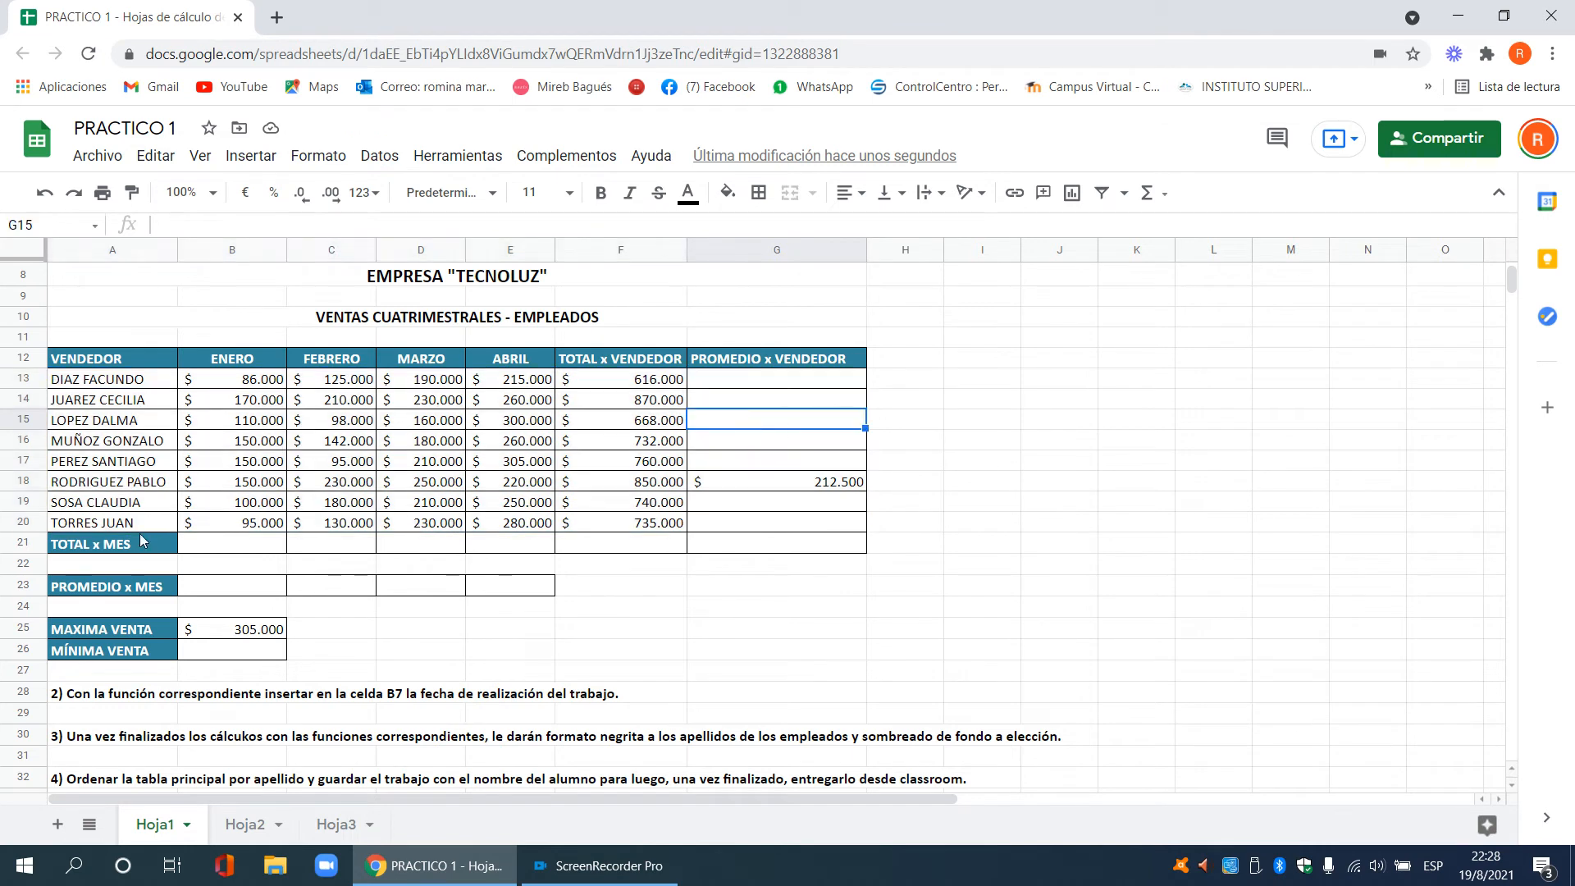
left_click(777, 482)
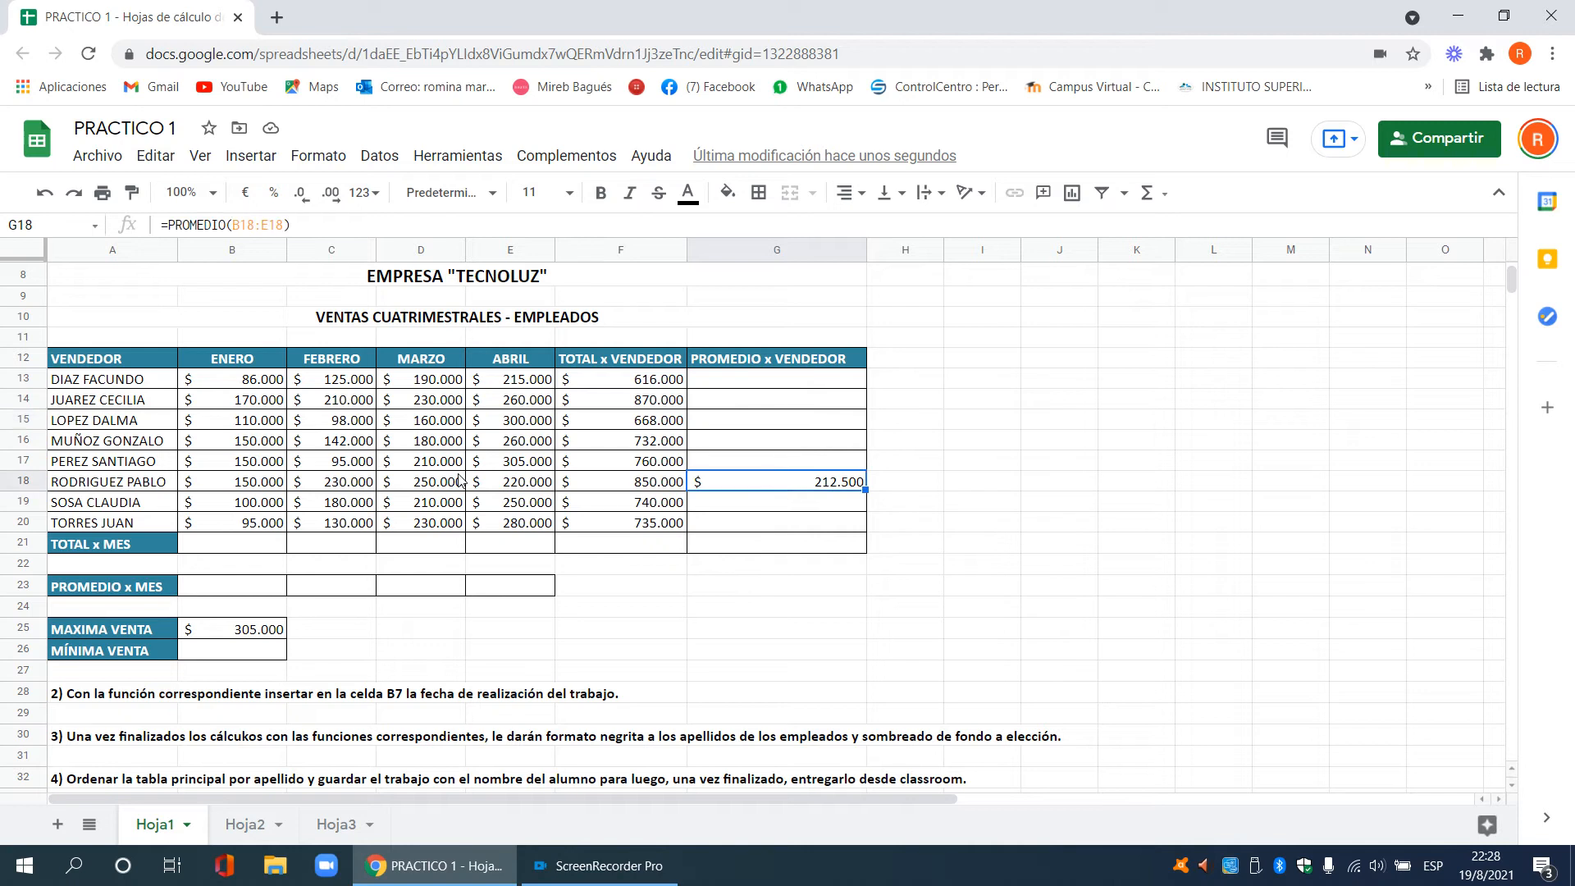